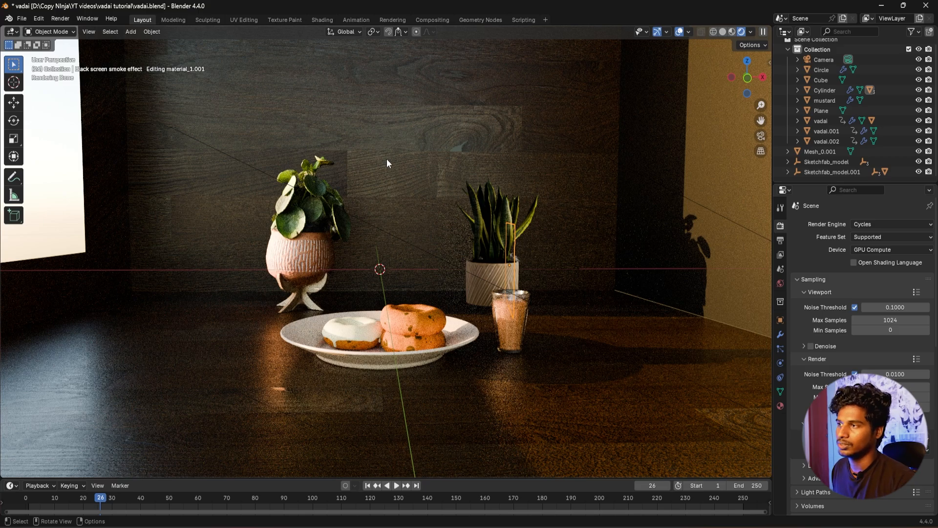
# Switch to the Compositing workspace and enable node use for the scene.
pyautogui.click(432, 20)
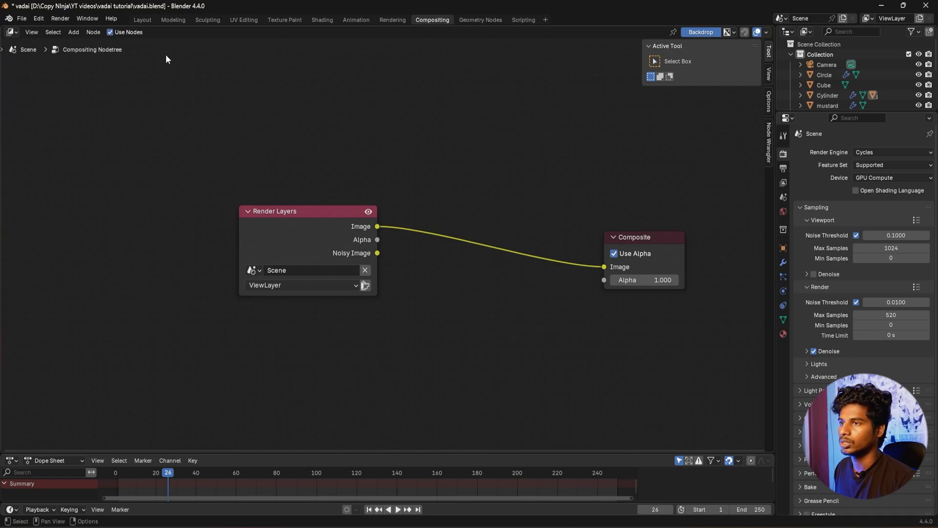
pyautogui.click(109, 33)
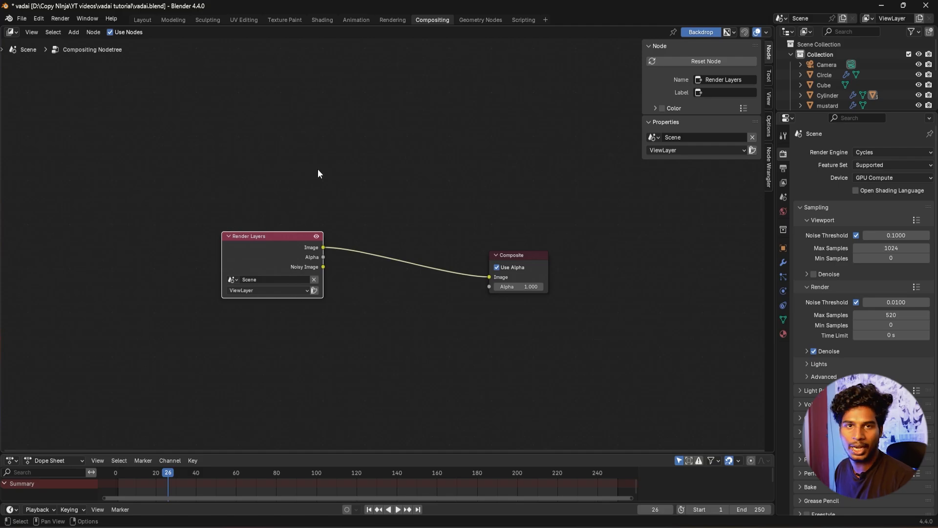
# Return to the Layout workspace, render the current frame through the camera and close the render window.
pyautogui.click(143, 21)
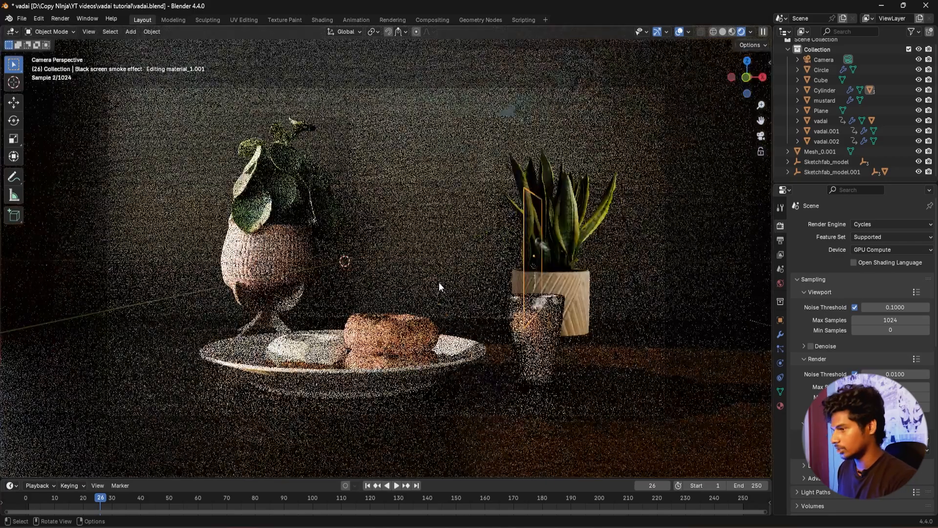
pyautogui.press('F12')
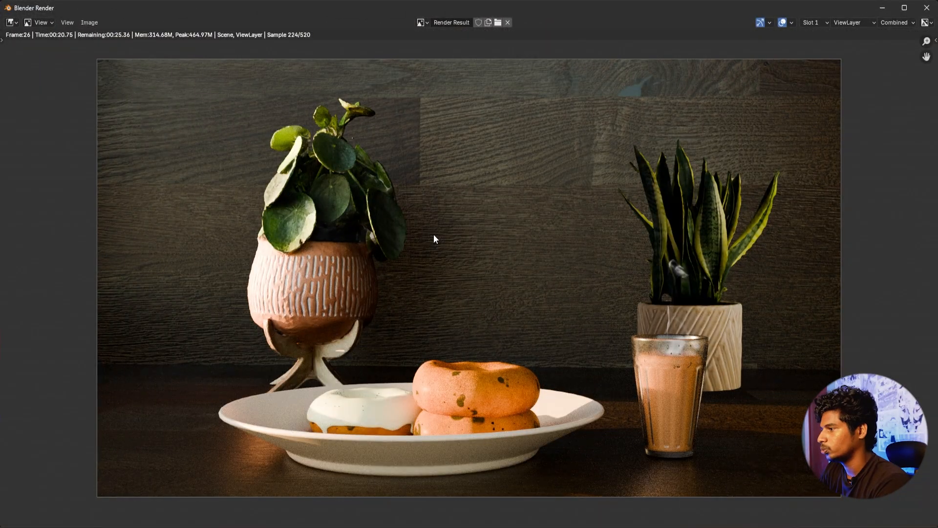
pyautogui.click(924, 8)
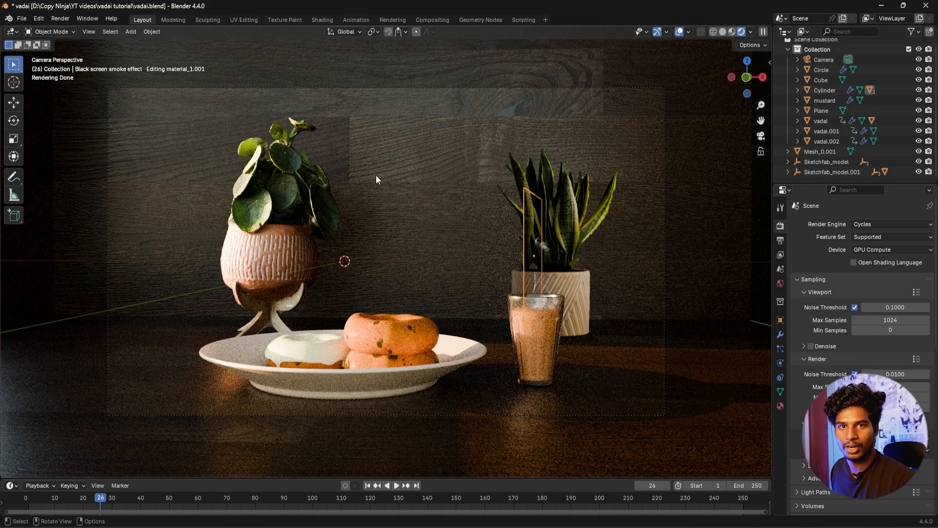
# In the Compositing workspace, add a Viewer node above the Composite node and connect the Render Layers image output to it.
pyautogui.click(436, 20)
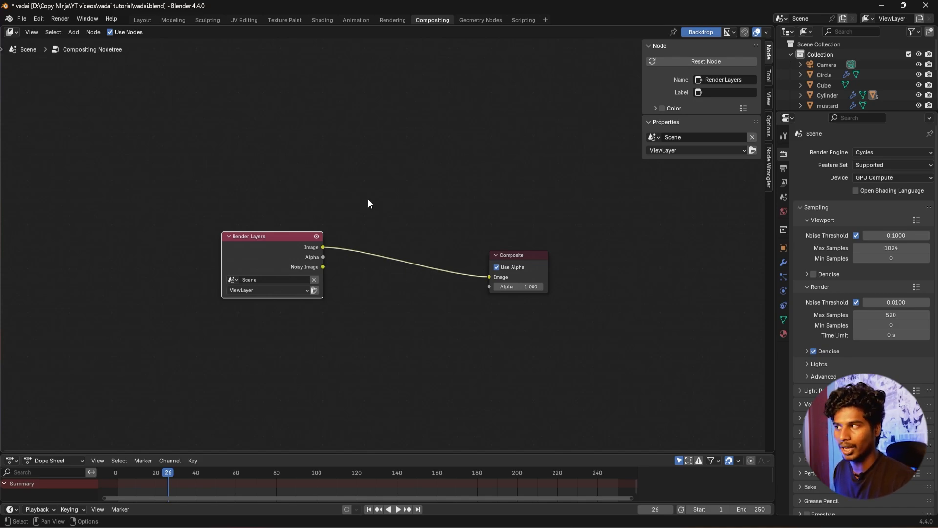
pyautogui.press('n')
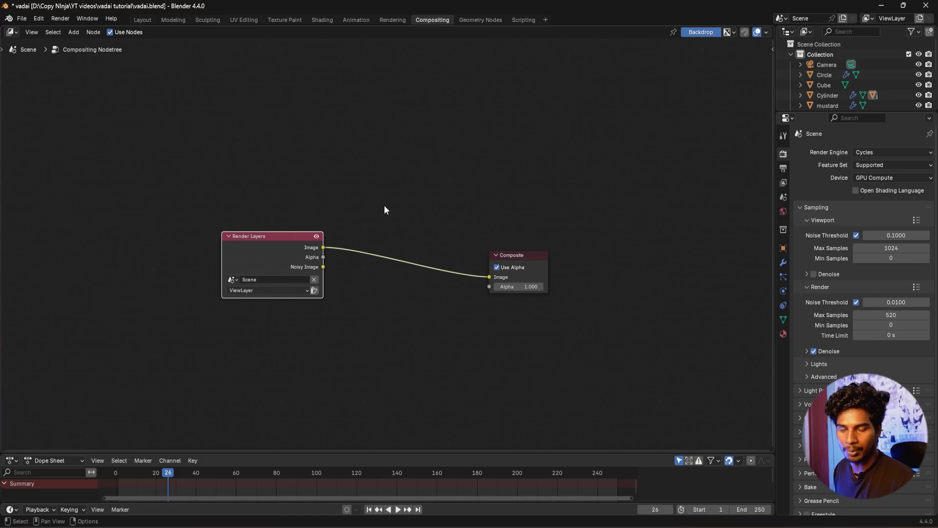
pyautogui.hotkey('shift', 'a')
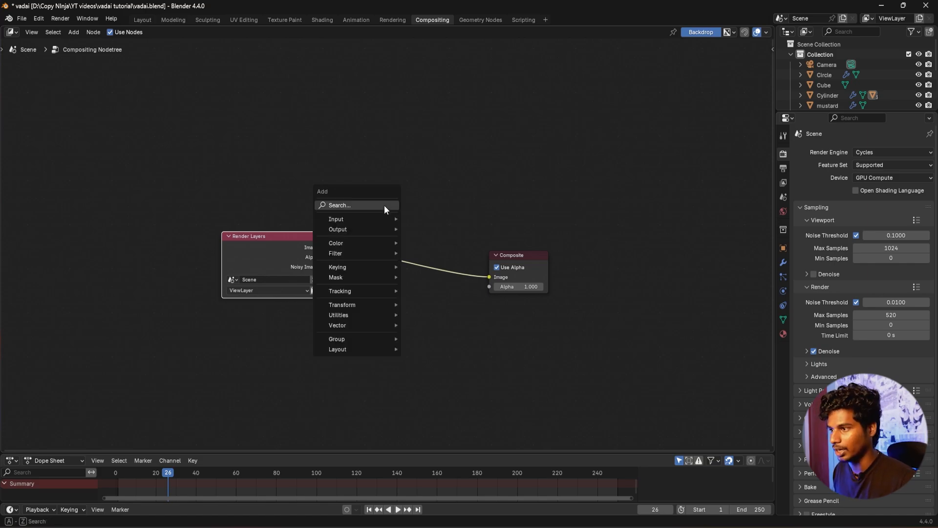
pyautogui.moveTo(350, 229)
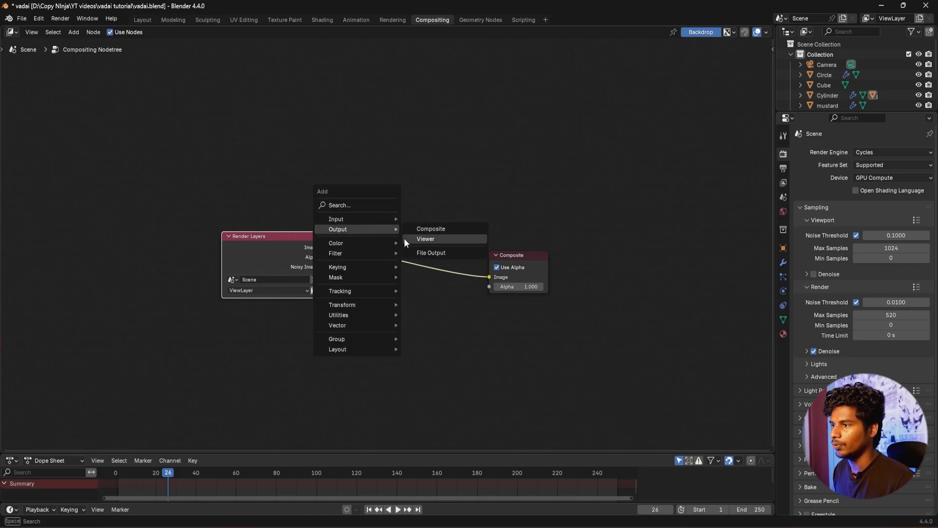
pyautogui.click(353, 202)
pyautogui.write('vi')
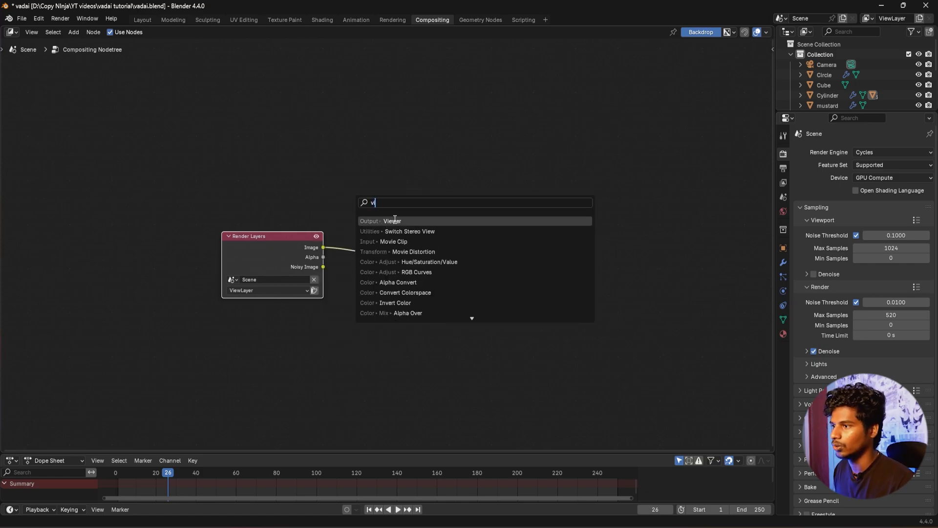
pyautogui.click(396, 220)
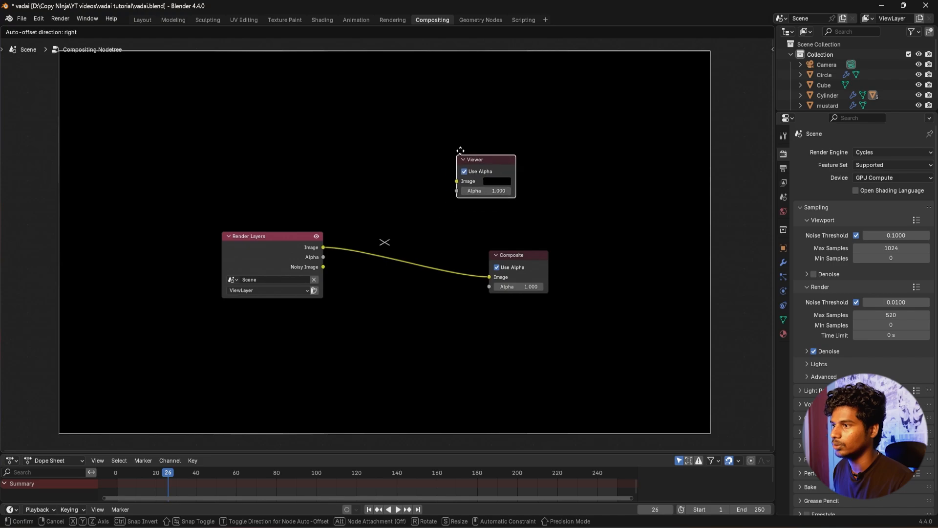
pyautogui.click(488, 149)
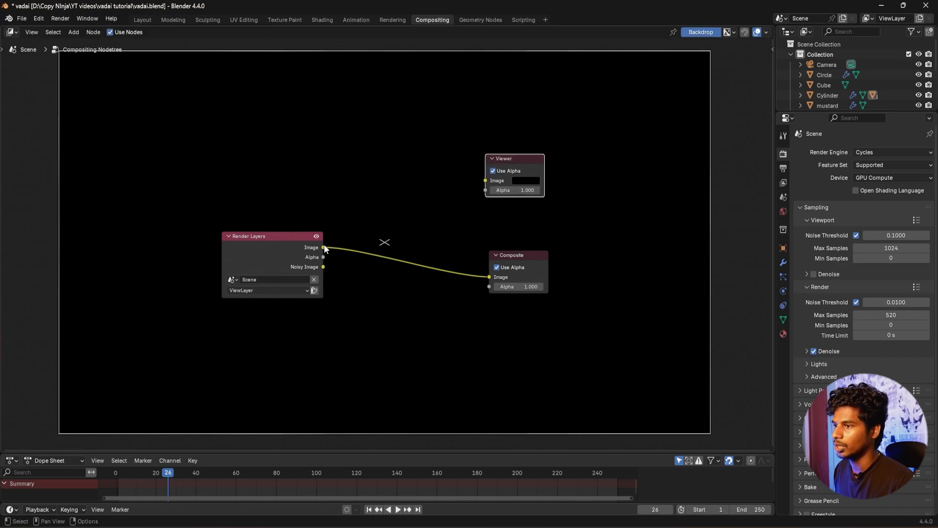
pyautogui.moveTo(324, 246); pyautogui.dragTo(487, 179)
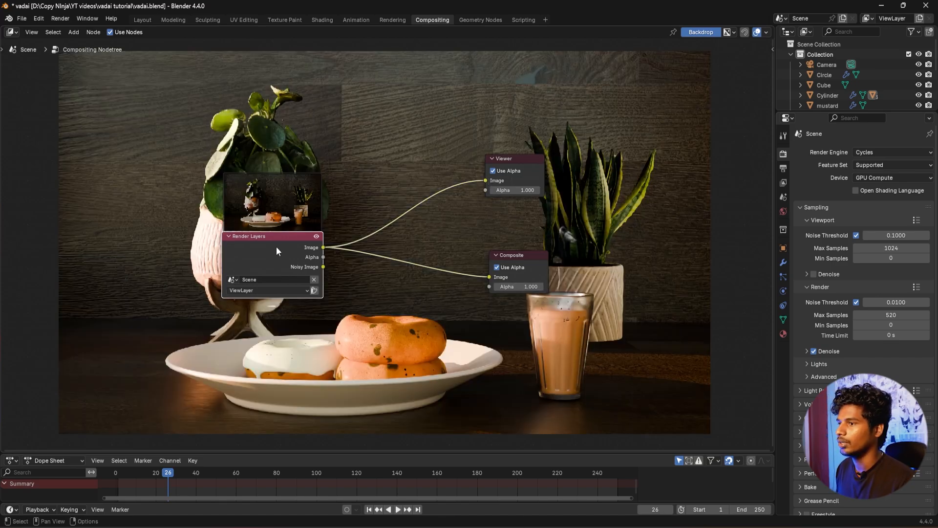
# Move the Render Layers node farther away from the Viewer and Composite nodes, undoing the extra changes made after it.
pyautogui.moveTo(276, 249); pyautogui.dragTo(106, 353)
pyautogui.moveTo(477, 151); pyautogui.dragTo(570, 320)
pyautogui.click(532, 167)
pyautogui.hotkey('ctrl', 'z')
pyautogui.hotkey('ctrl', 'z')
pyautogui.hotkey('ctrl', 'z')
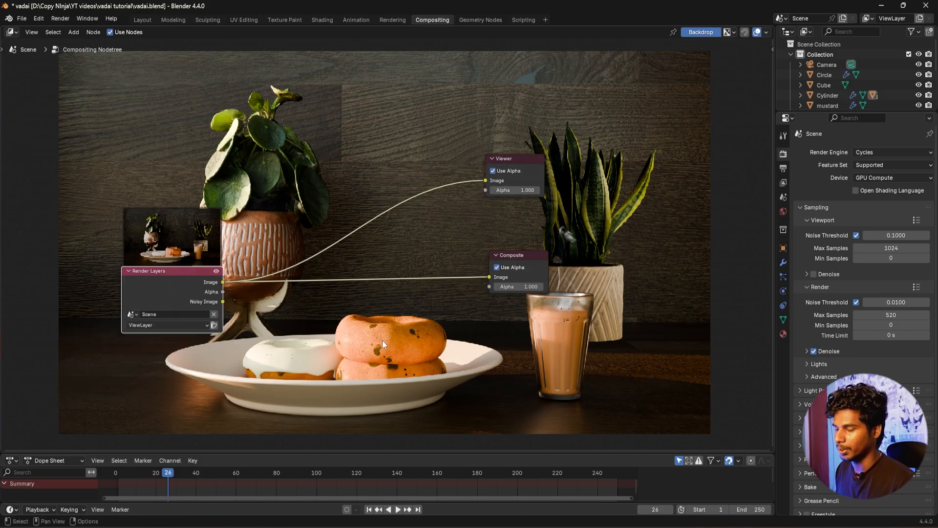
# Examine the rendered backdrop by shifting it and enlarging and shrinking it, ending with the whole image in view.
pyautogui.scroll(-1, 382, 340)
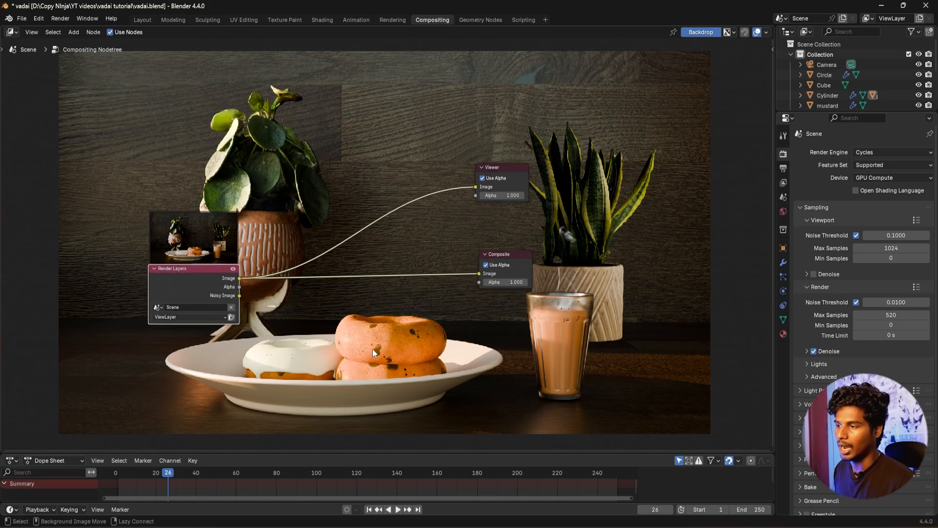
pyautogui.moveTo(372, 349)
pyautogui.keyDown('alt'); pyautogui.mouseDown(button='middle')
pyautogui.moveTo(452, 353)
pyautogui.moveTo(355, 354)
pyautogui.mouseUp(button='middle'); pyautogui.keyUp('alt')
pyautogui.hotkey('alt', 'v')
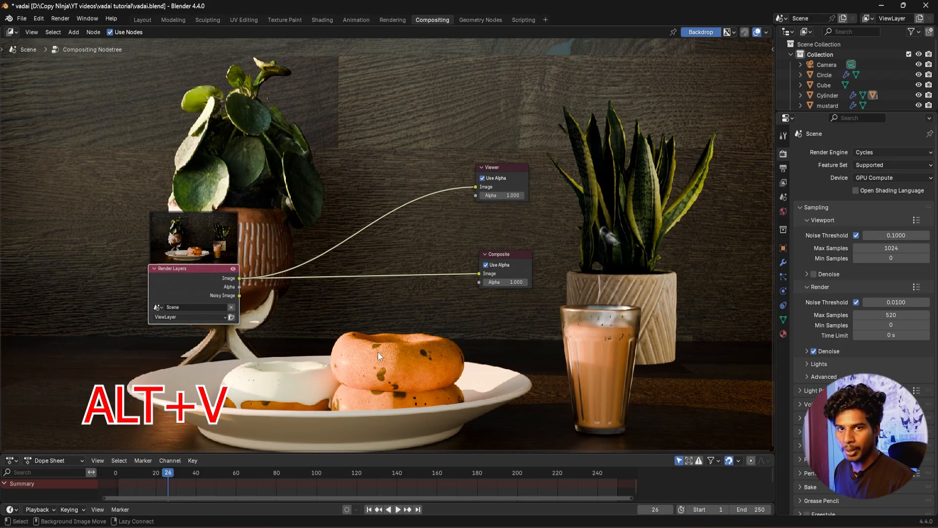
pyautogui.hotkey('alt', 'v')
pyautogui.hotkey('alt', 'v')
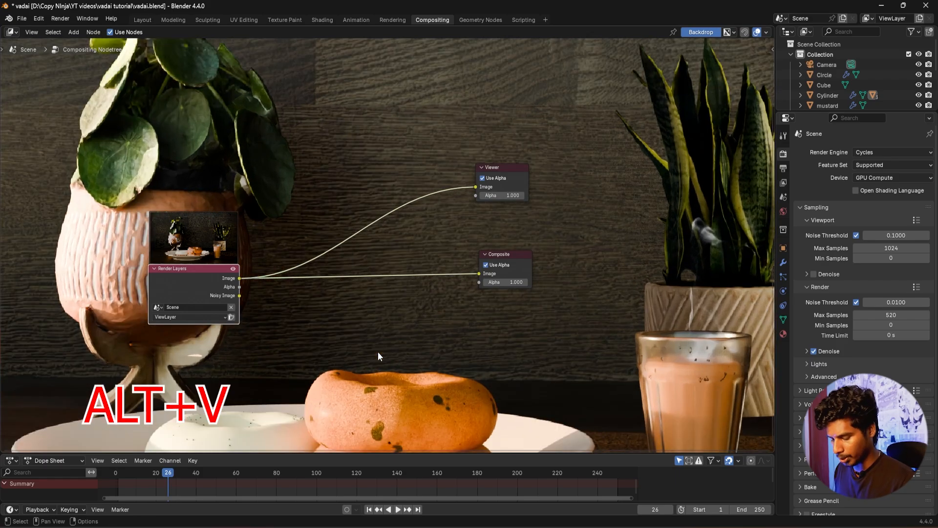
pyautogui.press('v')
pyautogui.press('v')
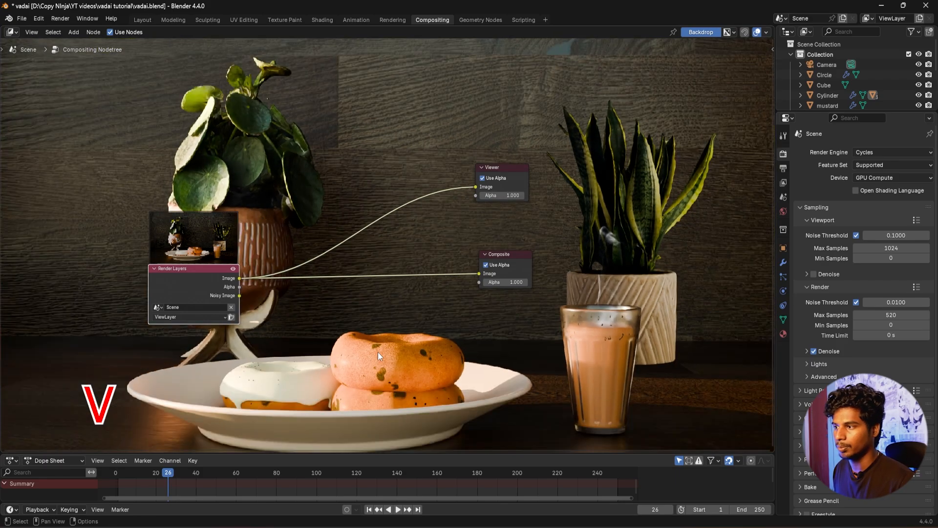
pyautogui.press('v')
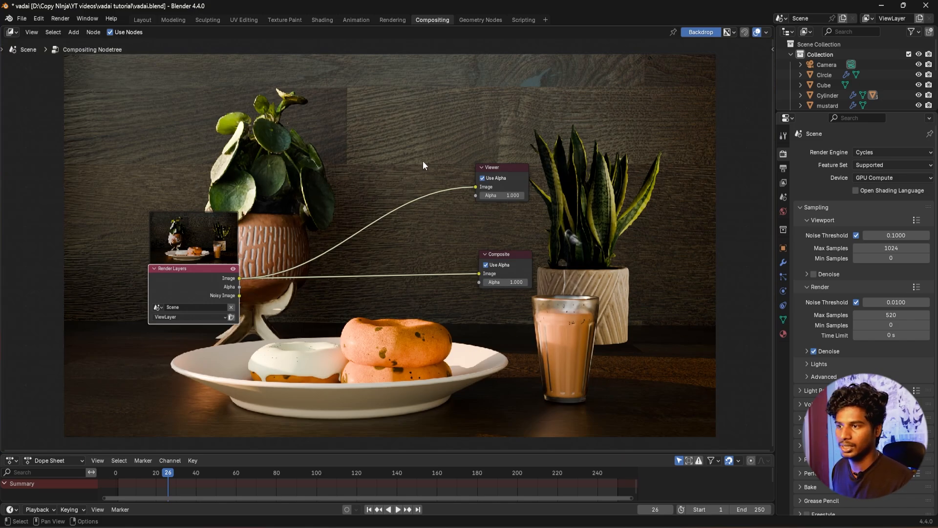
# Insert a Color Balance node into the link from Render Layers to Viewer and place it above that link.
pyautogui.hotkey('shift', 'a')
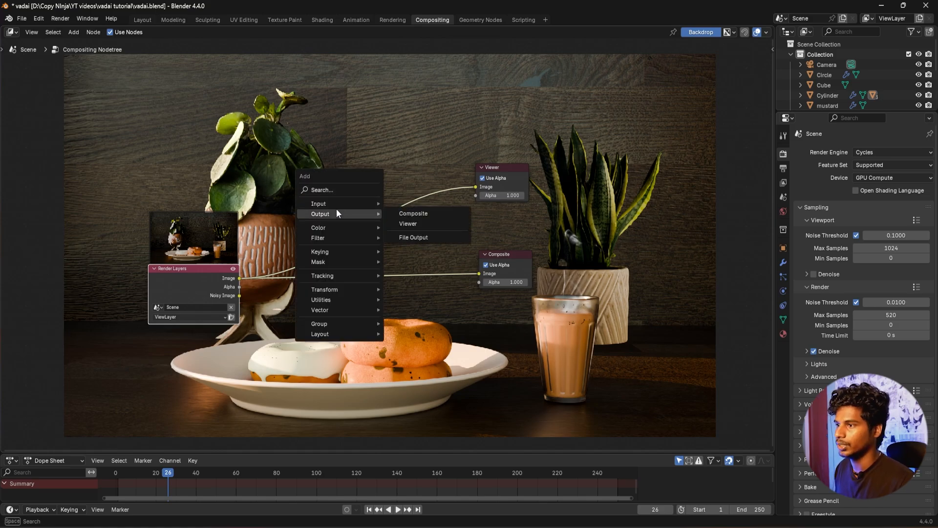
pyautogui.moveTo(335, 230)
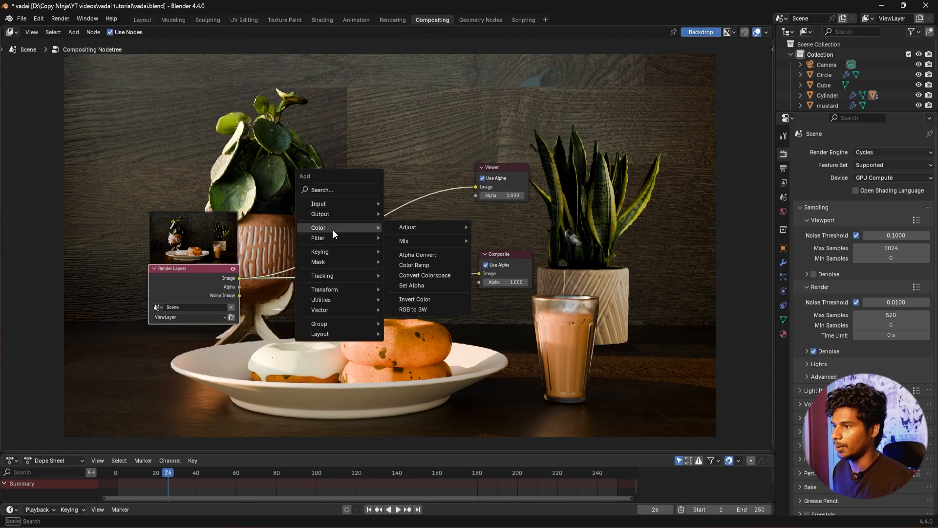
pyautogui.write('colo')
pyautogui.click(403, 271)
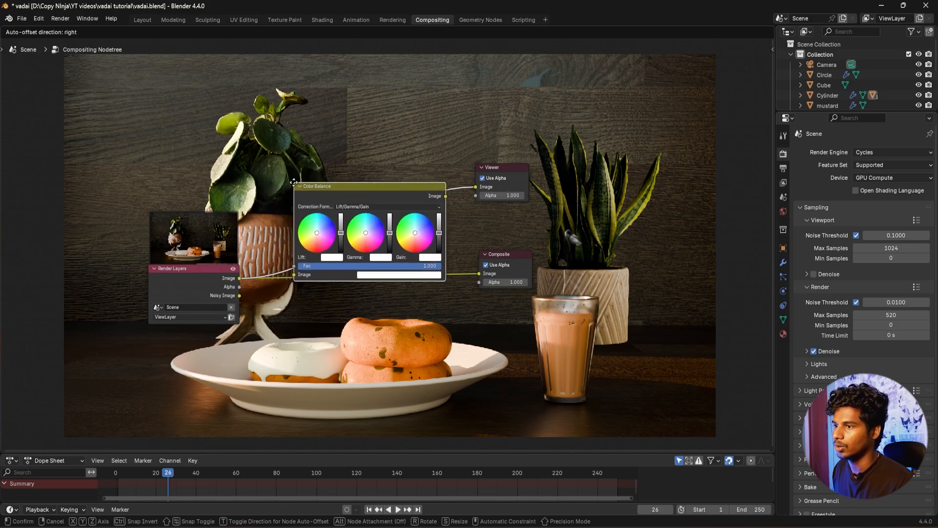
pyautogui.click(293, 182)
pyautogui.moveTo(354, 195); pyautogui.dragTo(339, 157)
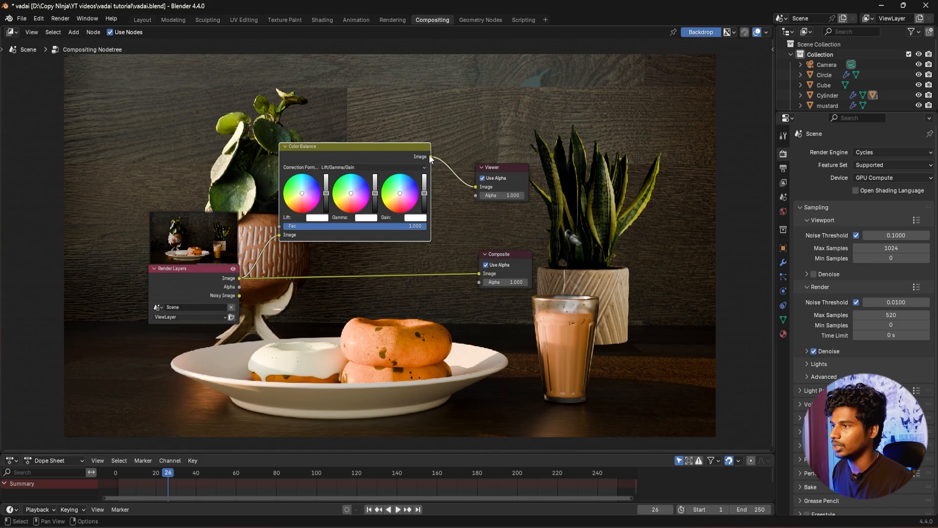
# Tint the Color Balance node's gain pale yellow and its lift pale blue.
pyautogui.scroll(3, 386, 236)
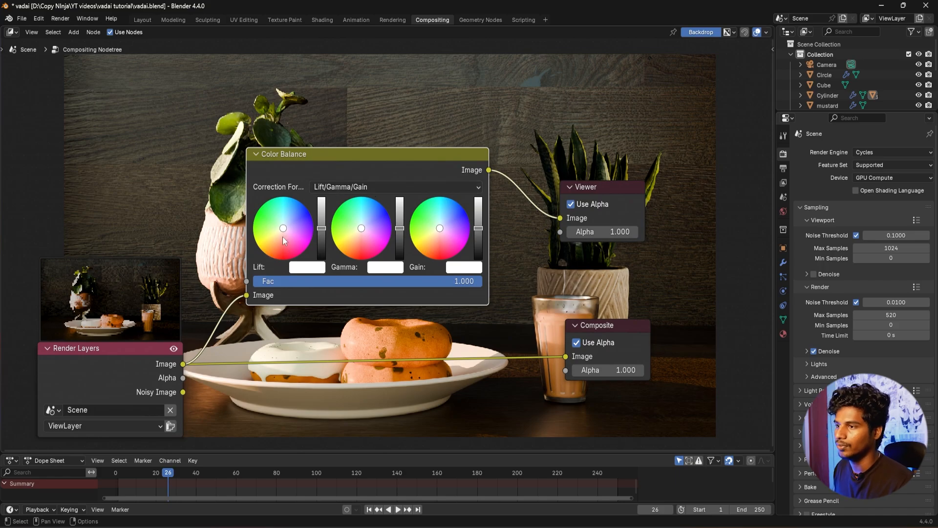
pyautogui.moveTo(250, 298); pyautogui.dragTo(303, 275, button='middle')
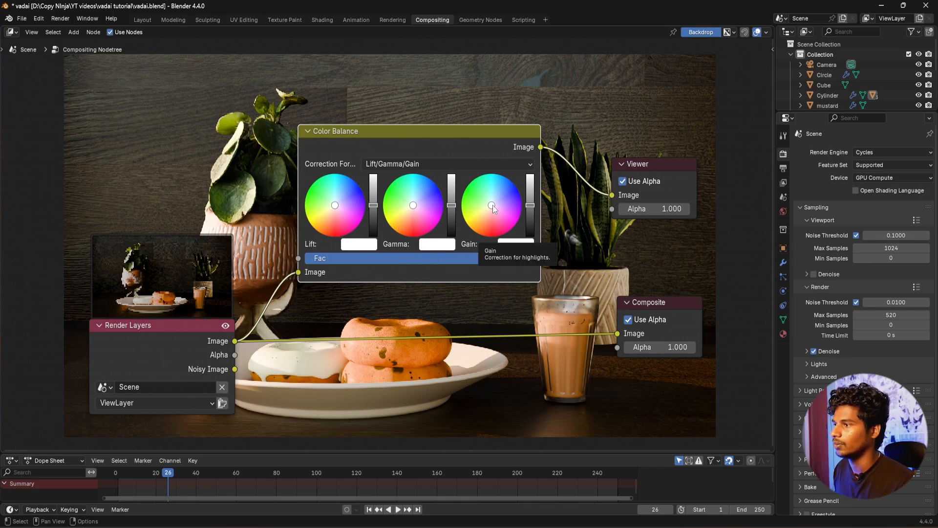
pyautogui.moveTo(492, 206)
pyautogui.mouseDown()
pyautogui.moveTo(472, 230)
pyautogui.moveTo(483, 215)
pyautogui.mouseUp()
pyautogui.moveTo(335, 205); pyautogui.dragTo(372, 207)
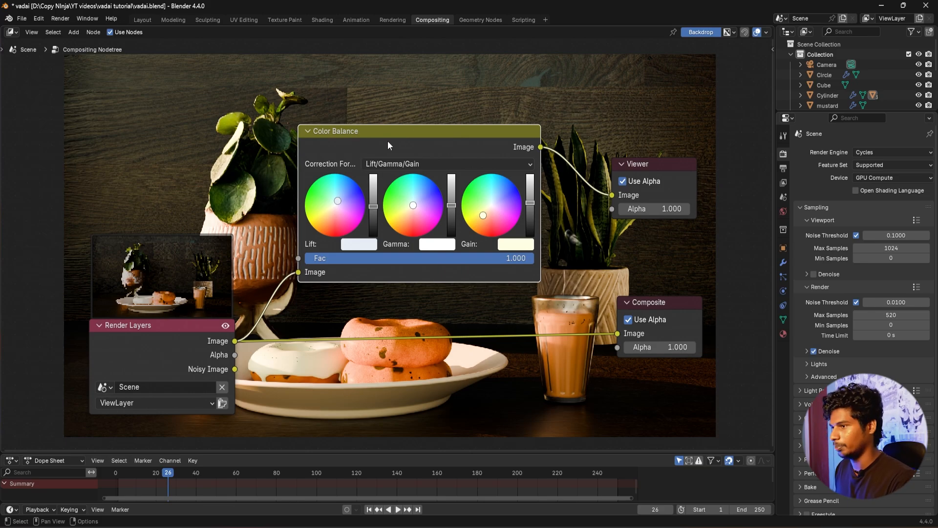
# Delete the Color Balance node and reconnect the Render Layers image directly to the Viewer.
pyautogui.press('x')
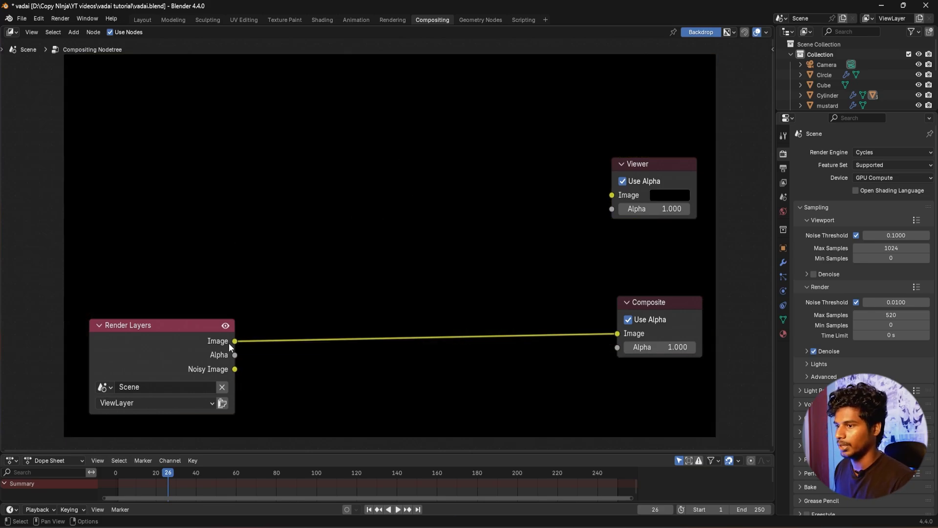
pyautogui.moveTo(233, 341); pyautogui.dragTo(612, 195)
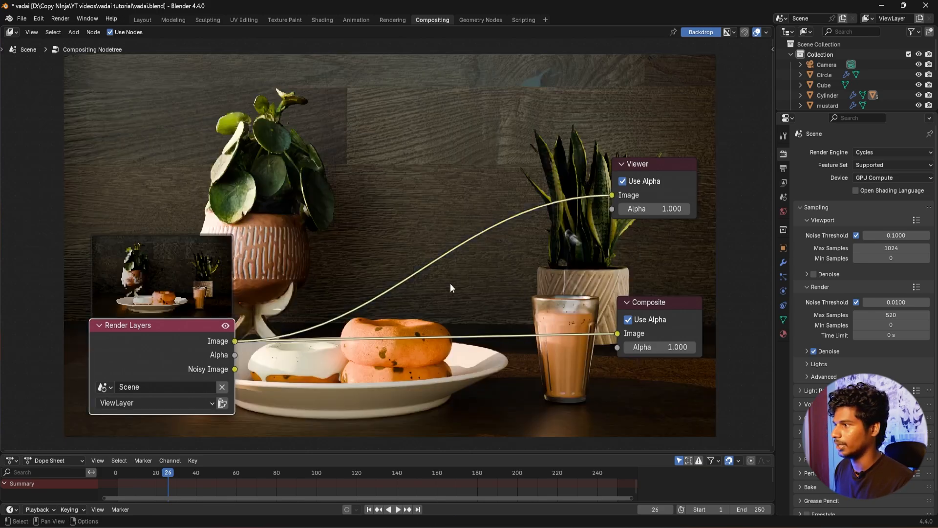
# Shift the Composite node slightly outward and insert a new Color Balance node between Render Layers and Viewer.
pyautogui.moveTo(513, 291); pyautogui.dragTo(534, 272, button='middle')
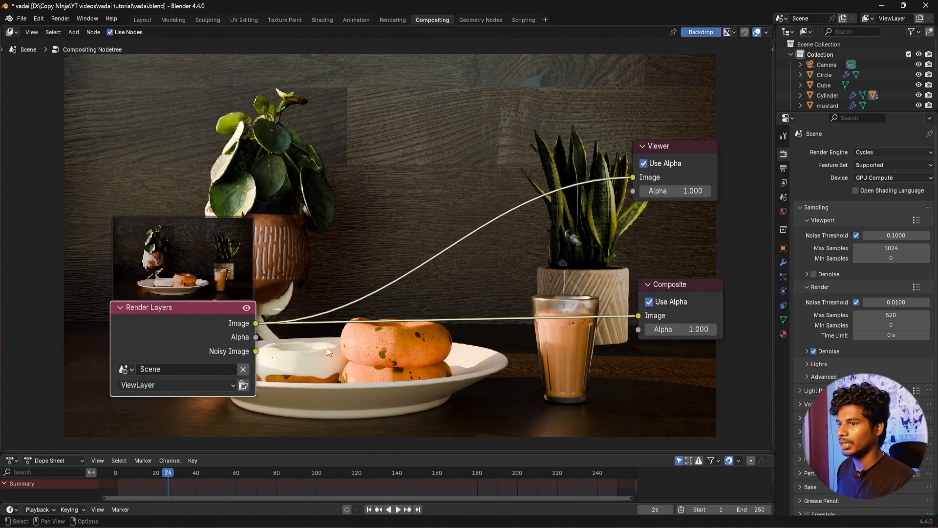
pyautogui.moveTo(275, 380); pyautogui.dragTo(264, 368, button='middle')
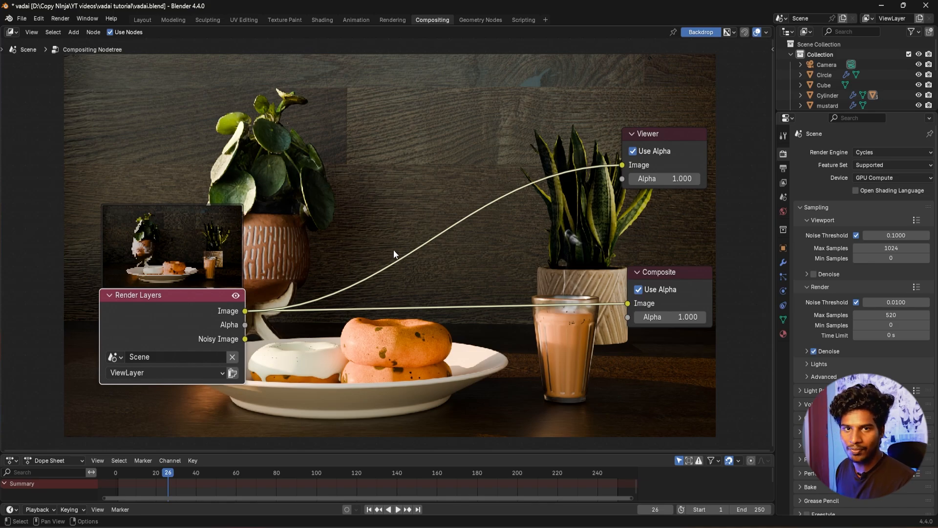
pyautogui.moveTo(690, 276); pyautogui.dragTo(699, 278)
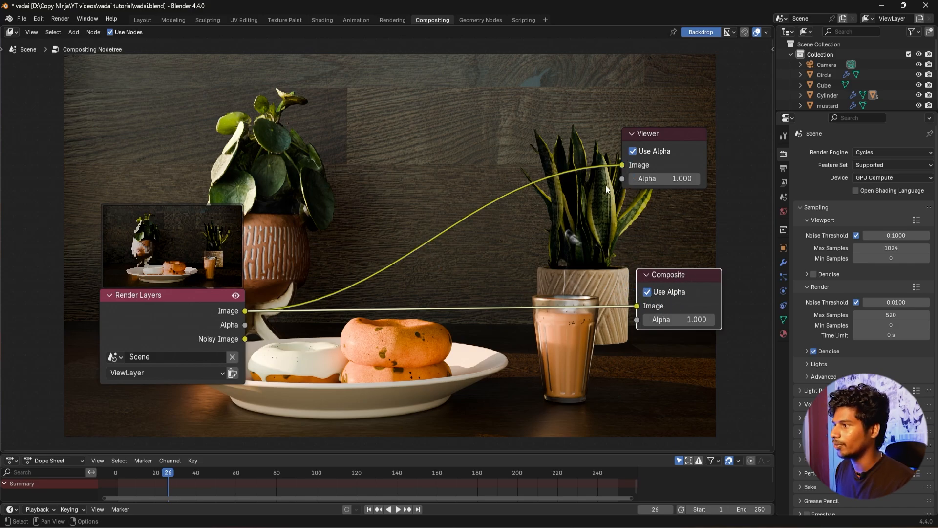
pyautogui.hotkey('shift', 'a')
pyautogui.click(482, 259)
pyautogui.click(547, 278)
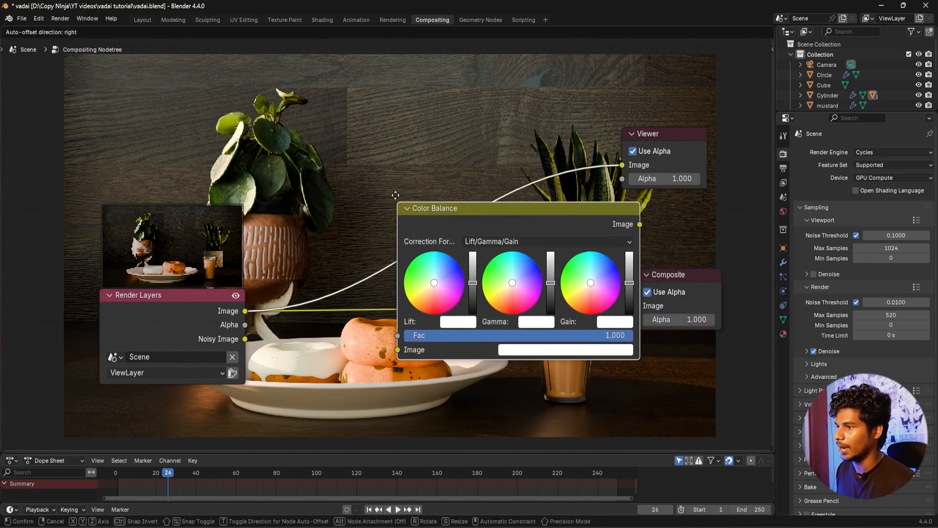
pyautogui.click(515, 247)
# Tint the new Color Balance node's lift pale orange and its gain pale blue, and move the node away from the Viewer.
pyautogui.moveTo(396, 259); pyautogui.dragTo(386, 265)
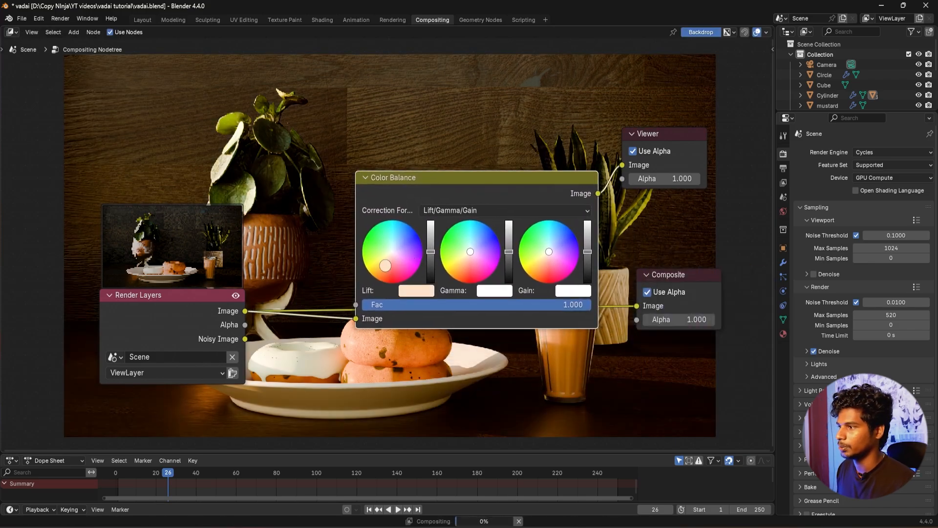
pyautogui.moveTo(549, 252); pyautogui.dragTo(559, 240)
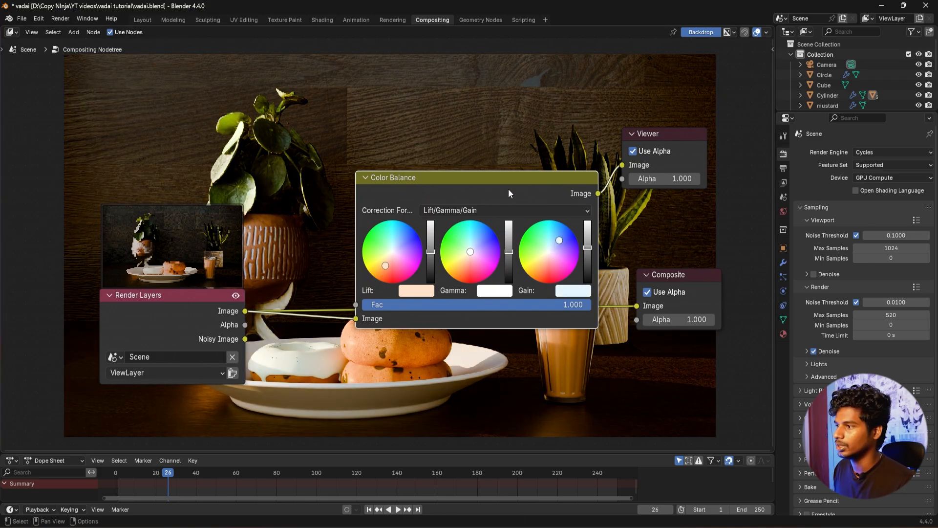
pyautogui.moveTo(468, 192); pyautogui.dragTo(405, 150)
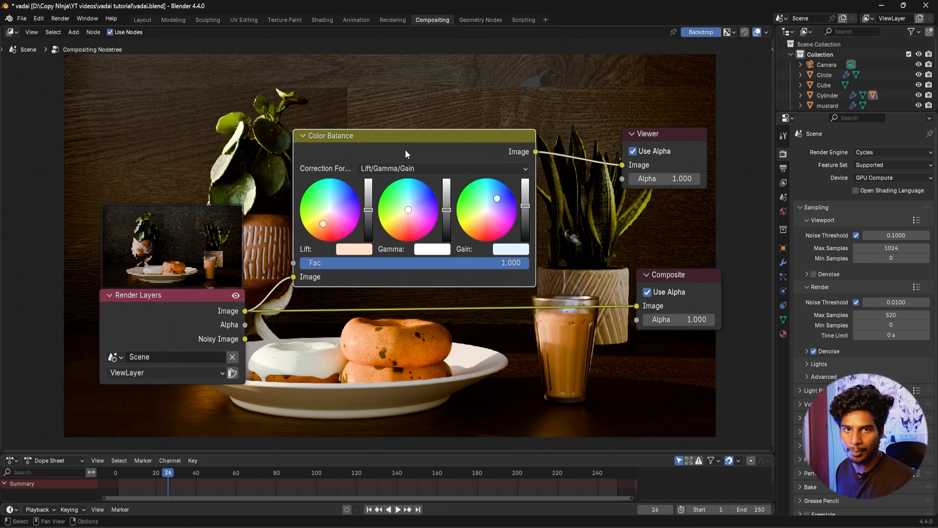
# Link the Color Balance image to the Composite node, and delete the Color Balance node while keeping the Render Layers connections.
pyautogui.moveTo(536, 152); pyautogui.dragTo(643, 309)
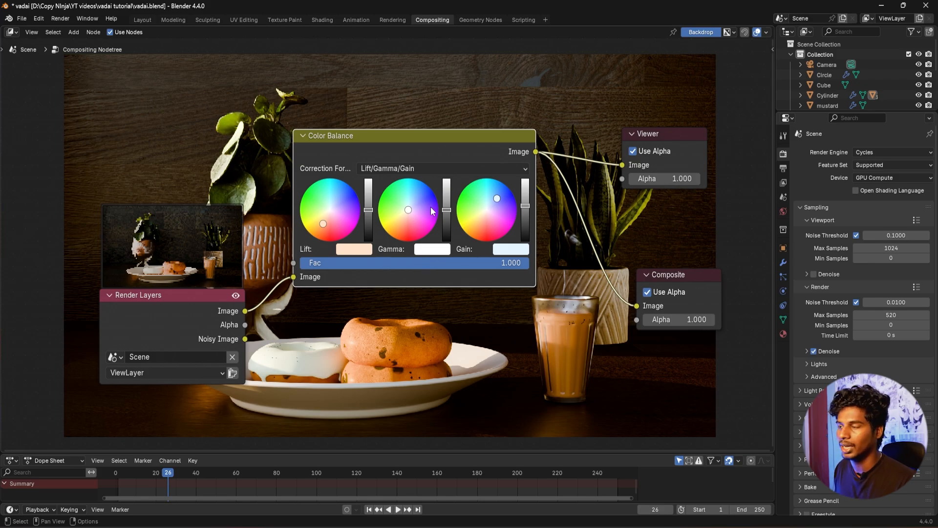
pyautogui.hotkey('ctrl', 'x')
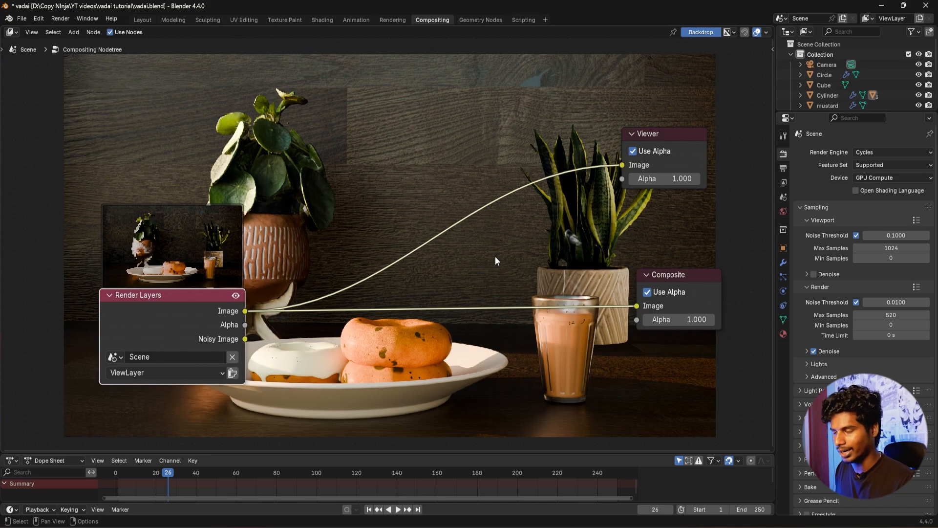
# Add a Glare node and insert it on the link between Render Layers and Viewer.
pyautogui.hotkey('shift', 'a')
pyautogui.moveTo(486, 302)
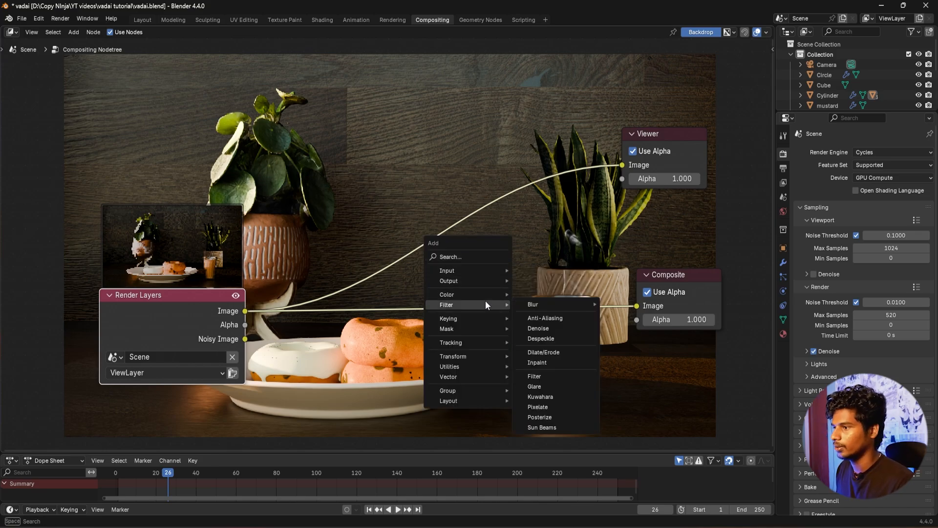
pyautogui.click(542, 387)
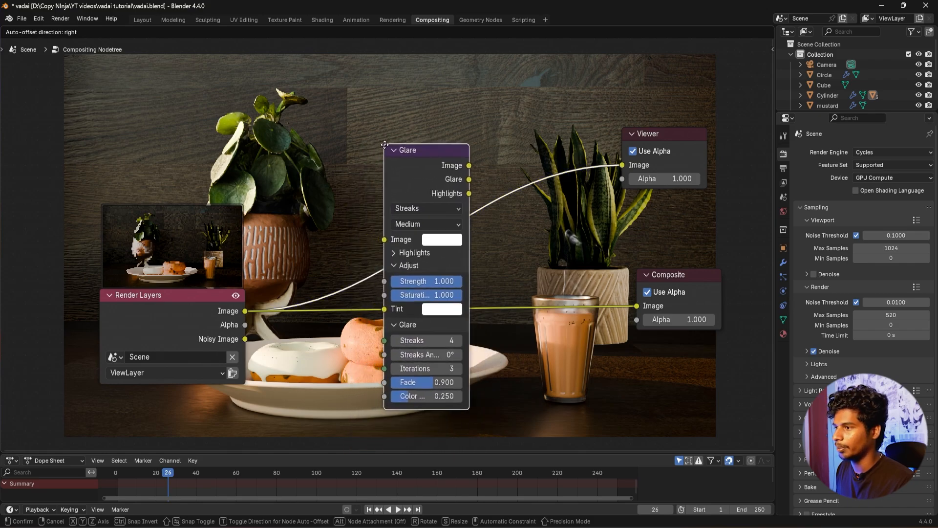
pyautogui.click(389, 154)
pyautogui.moveTo(524, 219); pyautogui.dragTo(535, 203, button='middle')
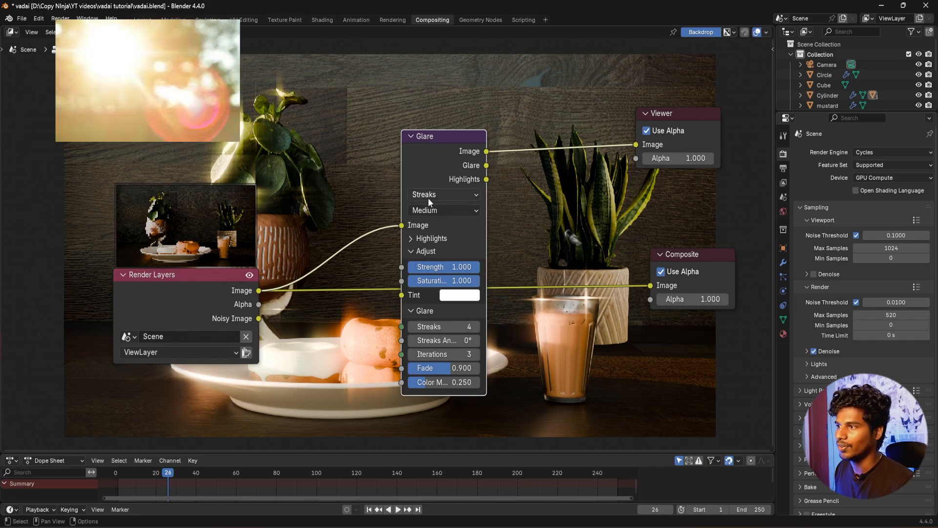
# Try the Ghosts, Bloom and Fog Glow types on the Glare node.
pyautogui.click(456, 193)
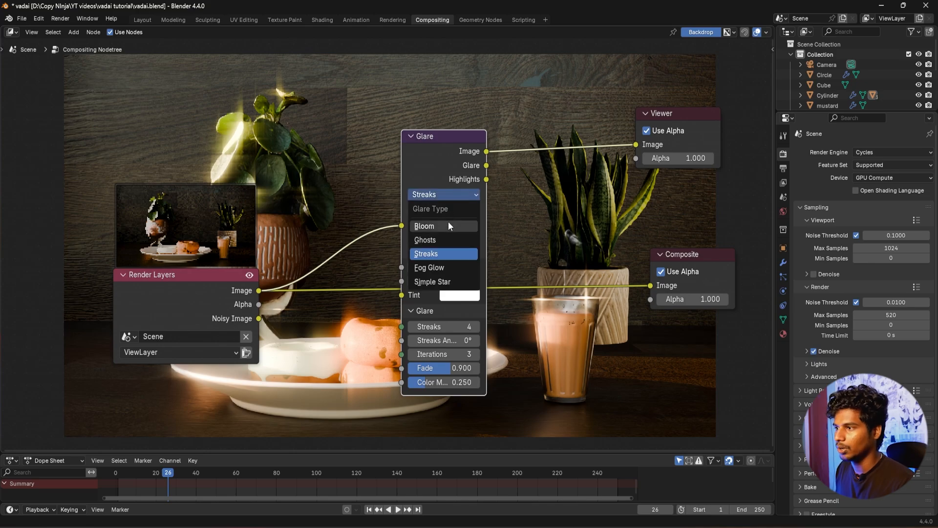
pyautogui.click(437, 239)
pyautogui.click(443, 196)
pyautogui.click(442, 222)
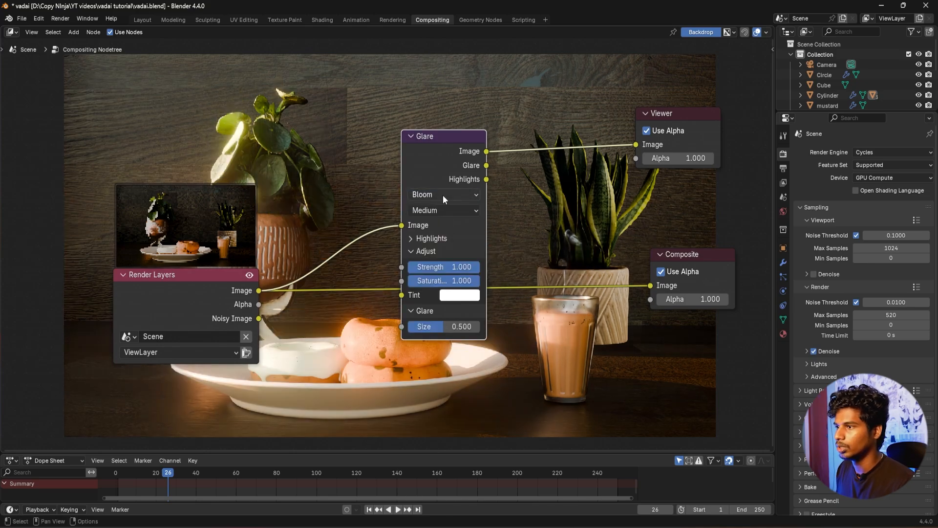
pyautogui.click(443, 195)
pyautogui.click(437, 268)
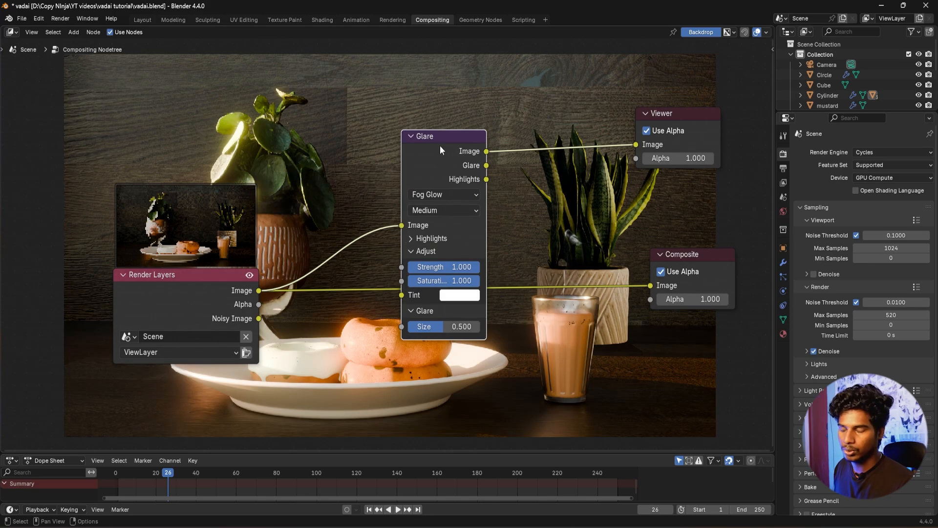
# Send only the Glare output to the Viewer and compare the Streaks, Ghosts, Bloom and Simple Star types, ending on Streaks.
pyautogui.moveTo(487, 166); pyautogui.dragTo(643, 144)
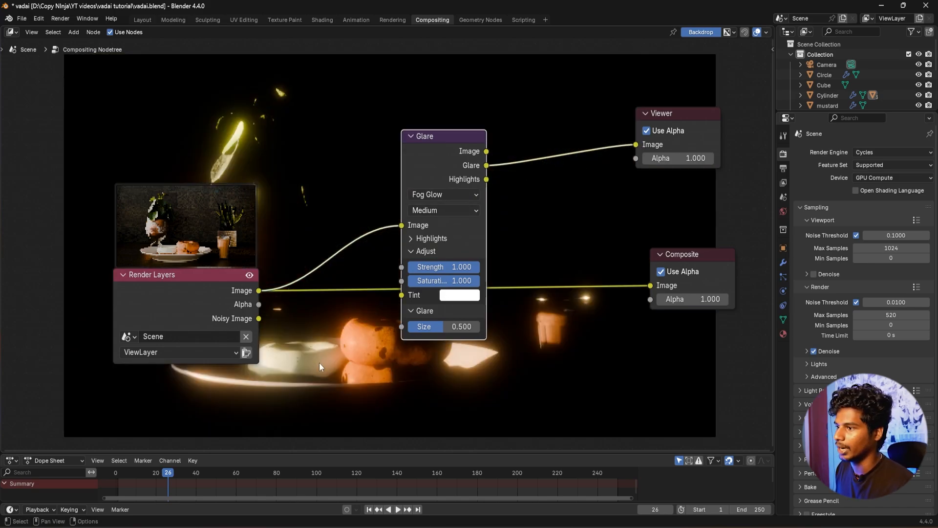
pyautogui.click(436, 194)
pyautogui.click(435, 251)
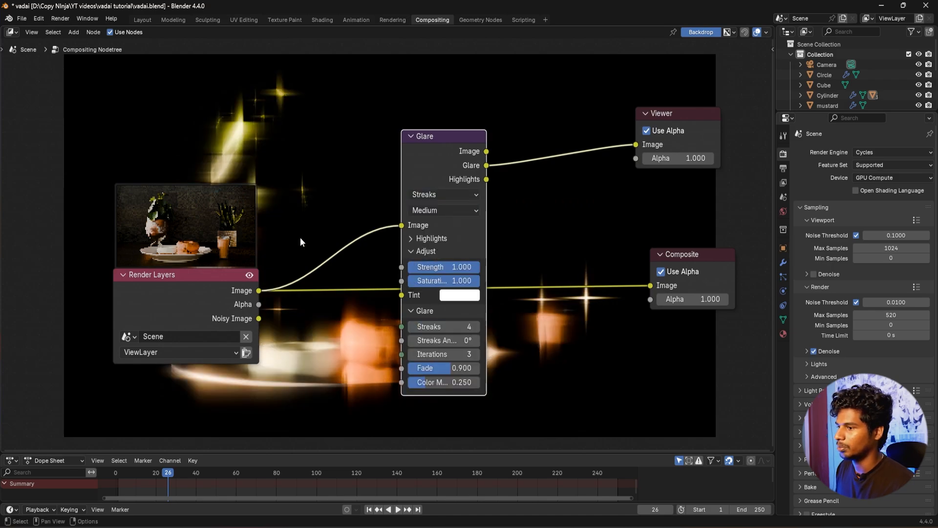
pyautogui.click(417, 194)
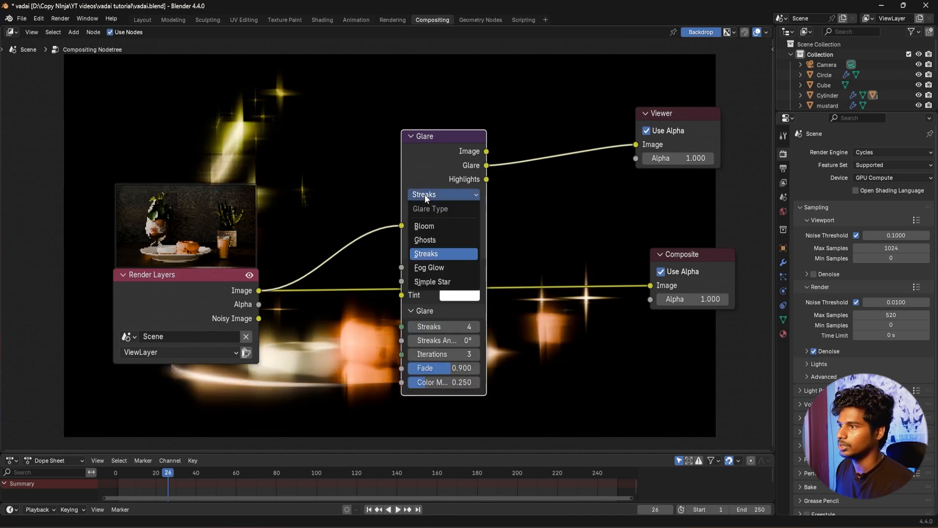
pyautogui.click(425, 240)
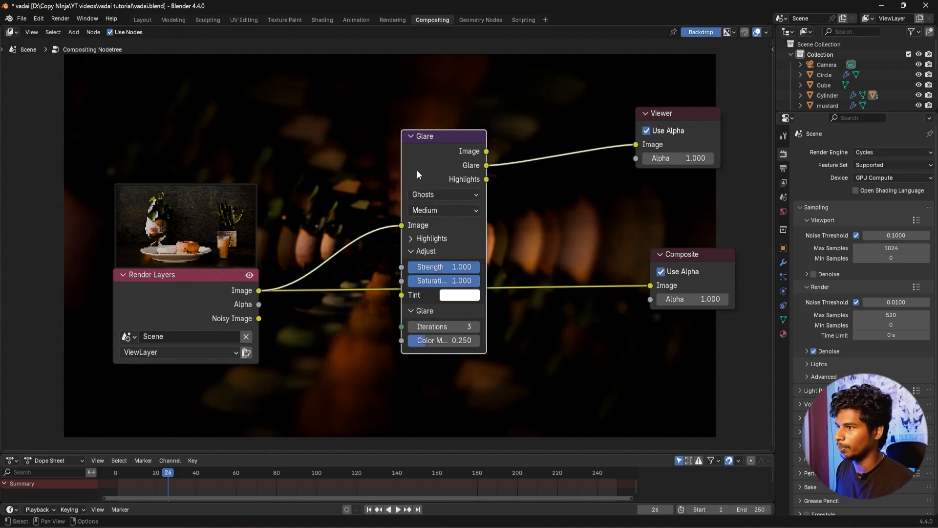
pyautogui.click(438, 194)
pyautogui.click(436, 222)
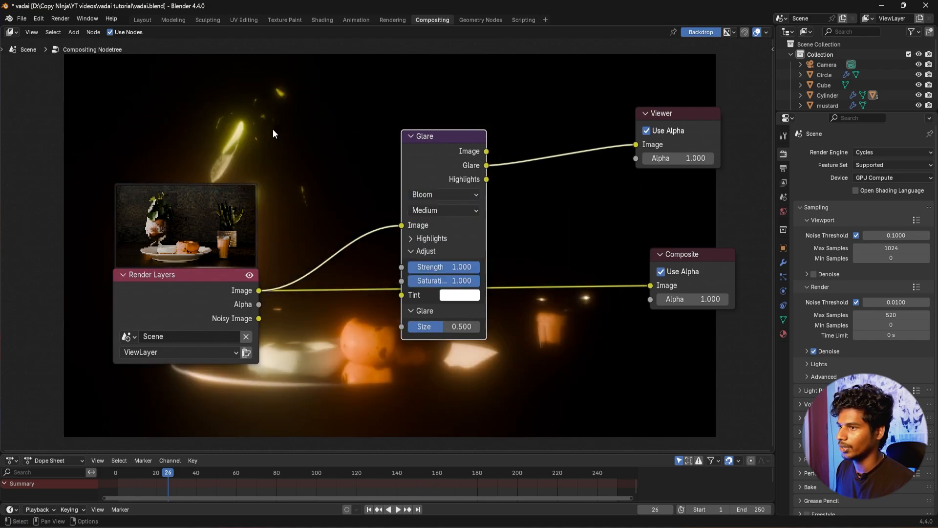
pyautogui.click(450, 194)
pyautogui.click(429, 281)
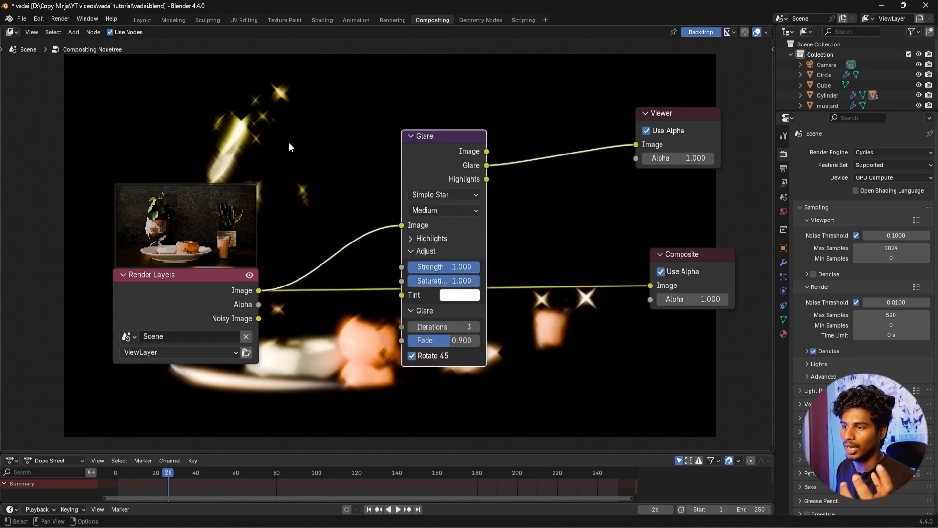
pyautogui.click(434, 197)
pyautogui.click(432, 253)
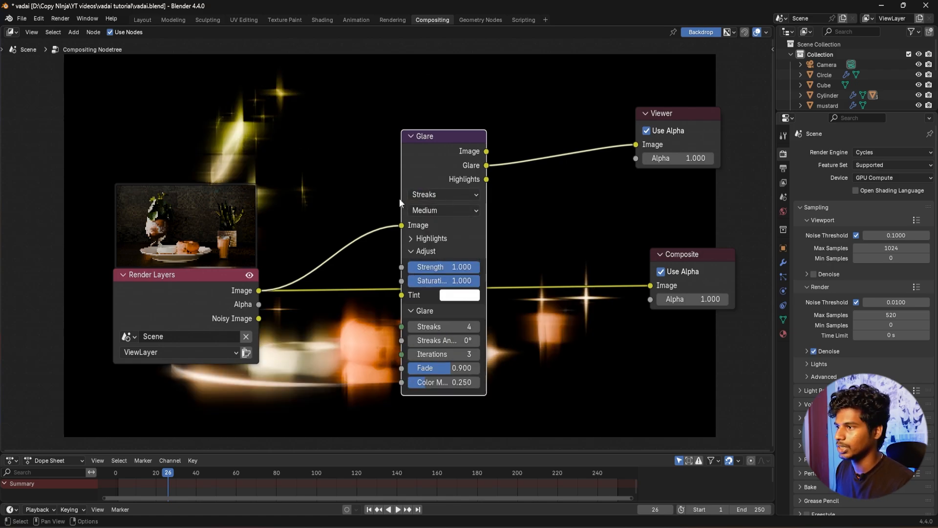
# Preview the Glare node's Image, Glare and Highlights outputs one after another in the Viewer.
pyautogui.scroll(-3, 504, 213)
pyautogui.moveTo(454, 190); pyautogui.dragTo(562, 177)
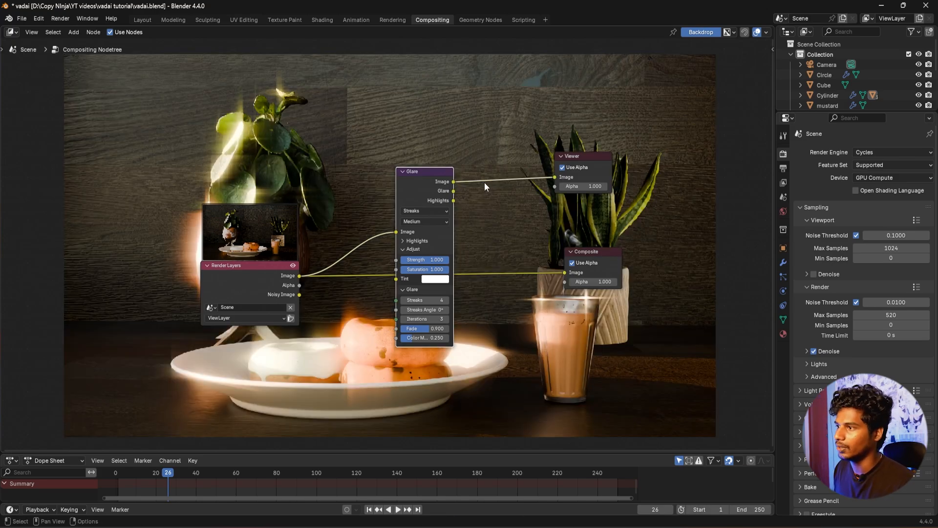
pyautogui.moveTo(454, 190); pyautogui.dragTo(555, 177)
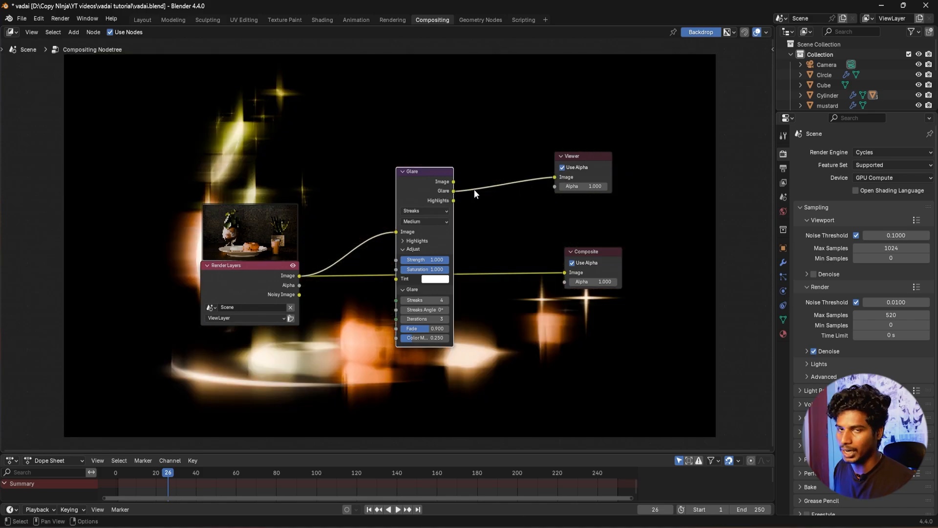
pyautogui.moveTo(453, 200); pyautogui.dragTo(555, 177)
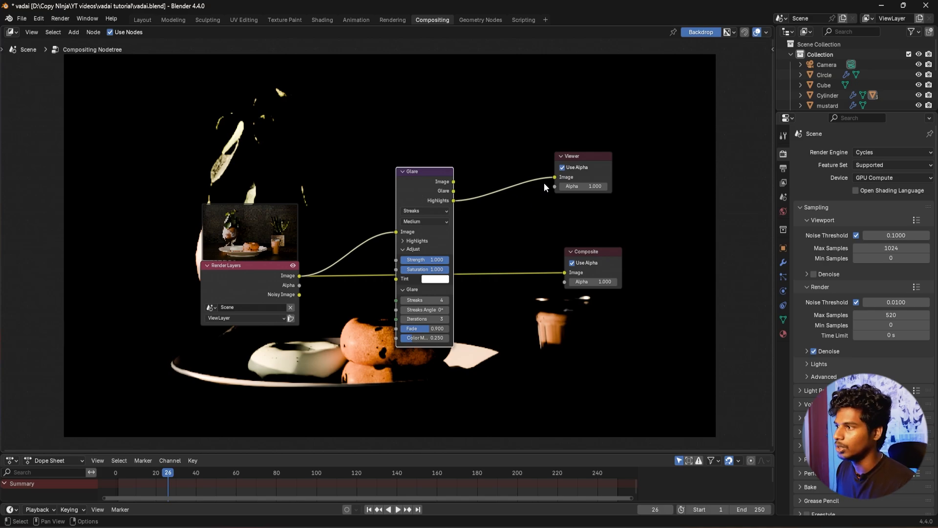
# Connect the Glare node's Image output to both the Viewer and the Composite node.
pyautogui.moveTo(454, 200); pyautogui.dragTo(573, 277)
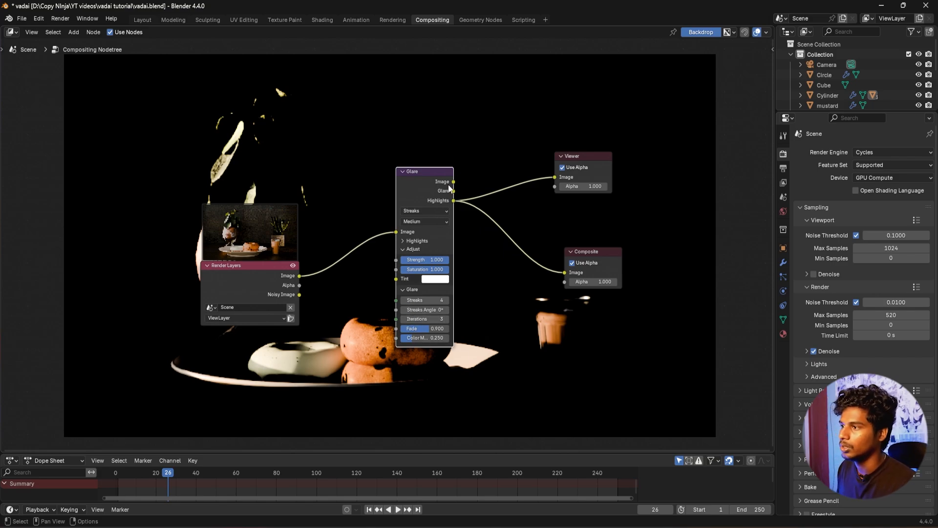
pyautogui.moveTo(454, 181); pyautogui.dragTo(556, 177)
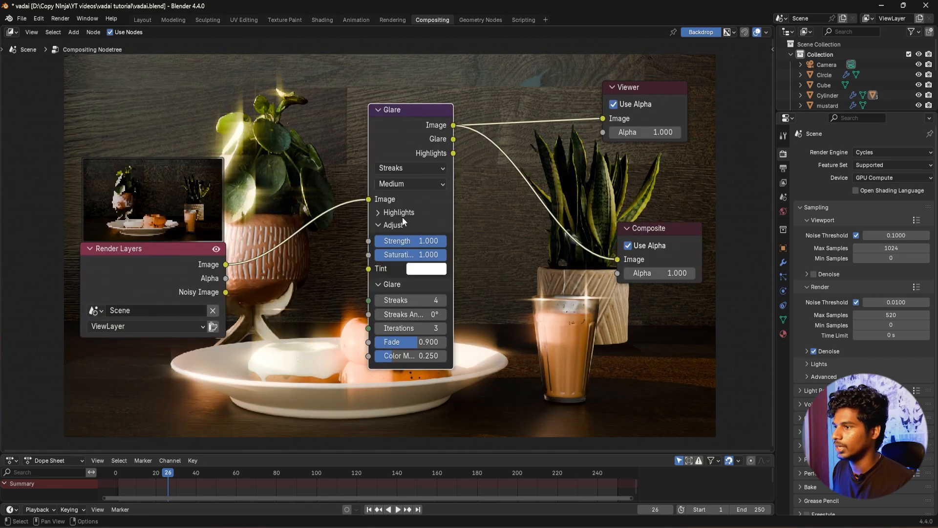
# Set the Glare node's highlight Threshold to 1.000, Smoothness to 0.200 and Maximum to 0.000, and its Strength to 0.425.
pyautogui.click(377, 212)
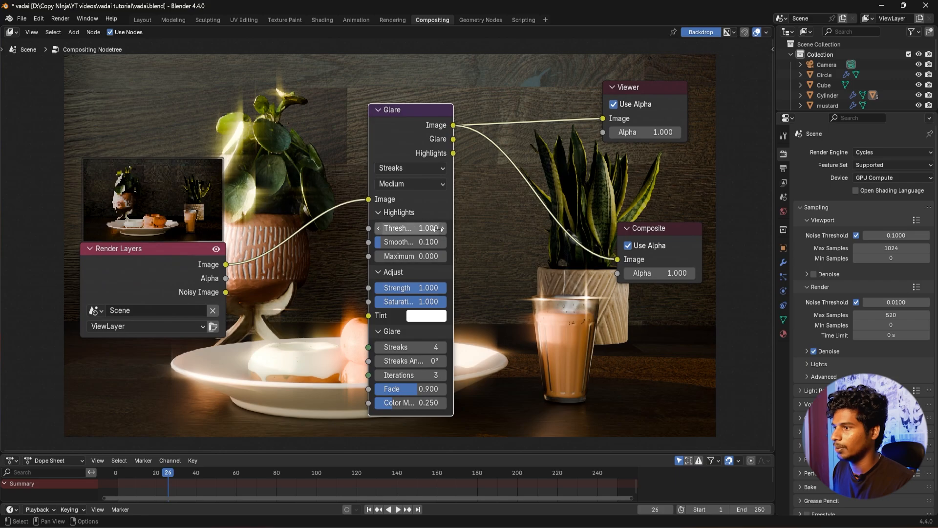
pyautogui.moveTo(408, 228); pyautogui.dragTo(351, 228)
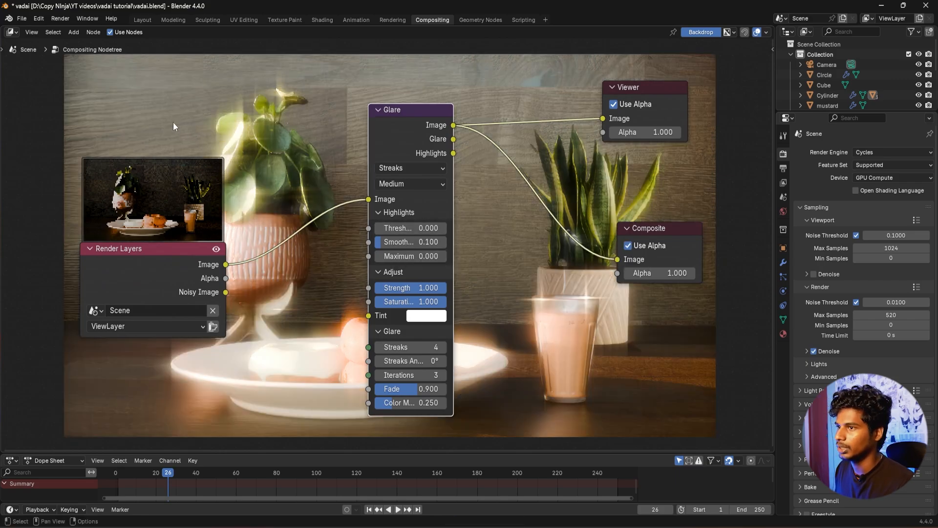
pyautogui.moveTo(417, 228); pyautogui.dragTo(410, 256)
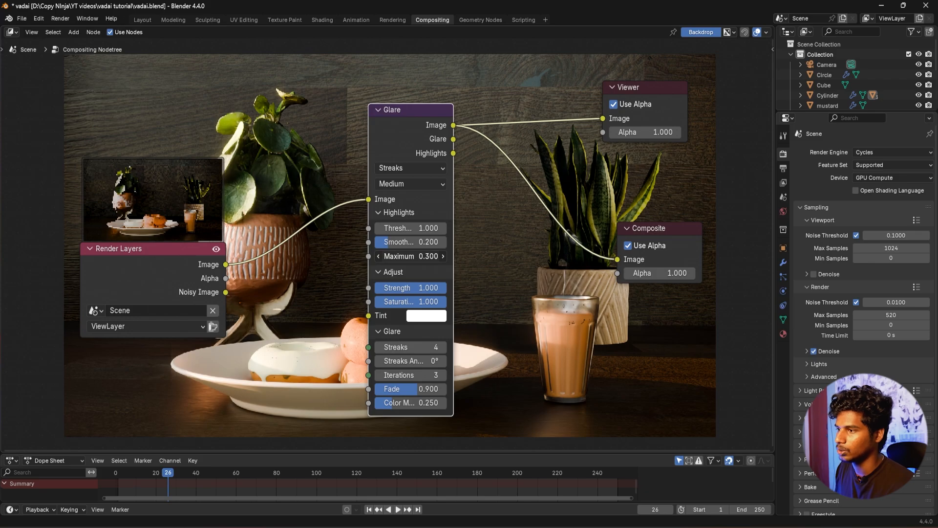
pyautogui.moveTo(409, 255)
pyautogui.mouseDown()
pyautogui.moveTo(433, 256)
pyautogui.moveTo(399, 256)
pyautogui.mouseUp()
pyautogui.moveTo(421, 289); pyautogui.dragTo(402, 262, button='middle')
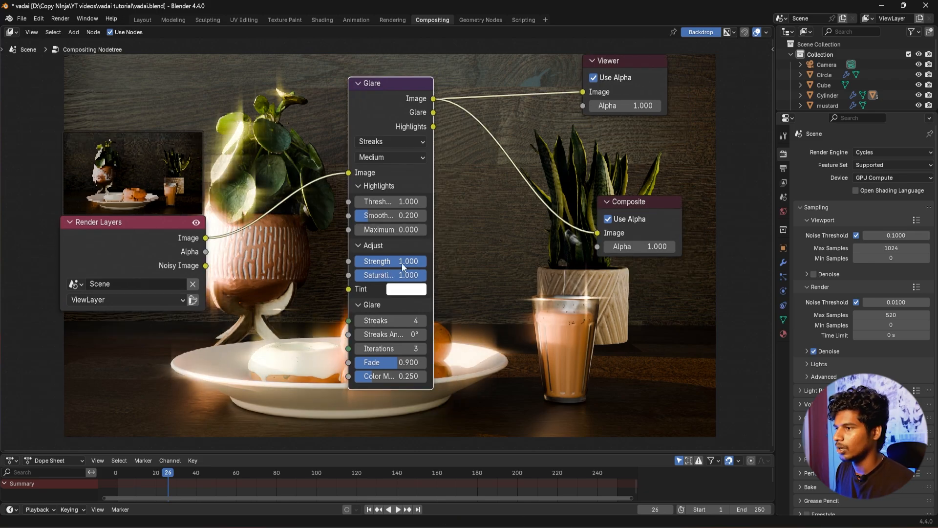
pyautogui.moveTo(403, 261)
pyautogui.mouseDown()
pyautogui.moveTo(381, 262)
pyautogui.moveTo(402, 260)
pyautogui.moveTo(391, 260)
pyautogui.mouseUp()
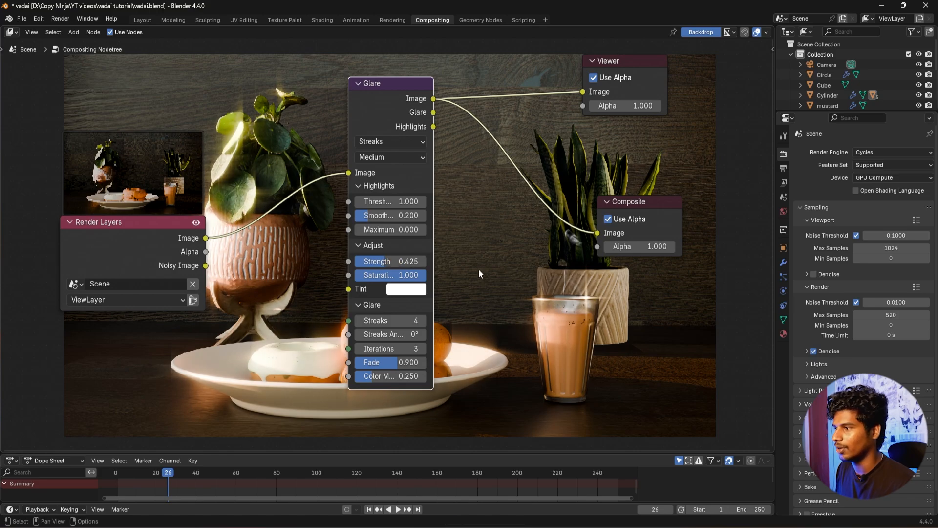
# Try an orange tint (#FFA943FF) on the Glare node together with different Saturation values between 0.425 and 1.000.
pyautogui.moveTo(394, 274); pyautogui.dragTo(369, 274)
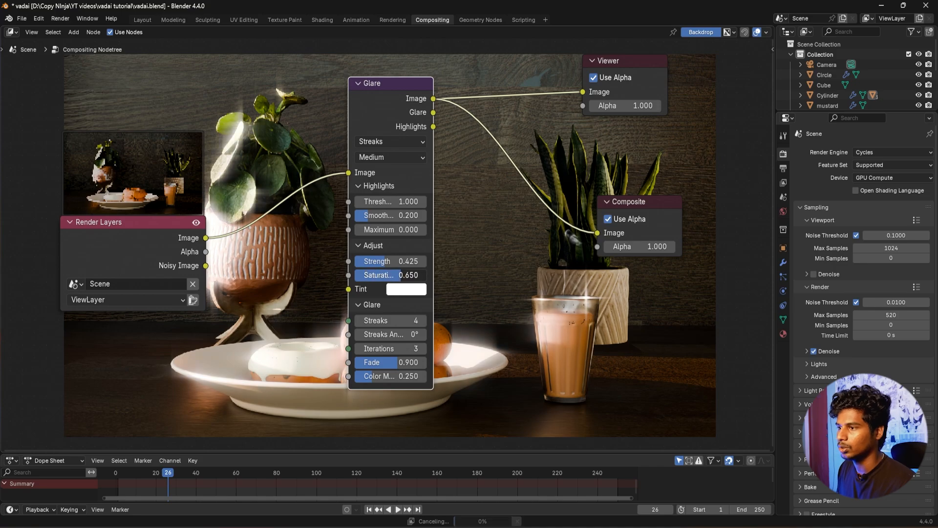
pyautogui.click(415, 291)
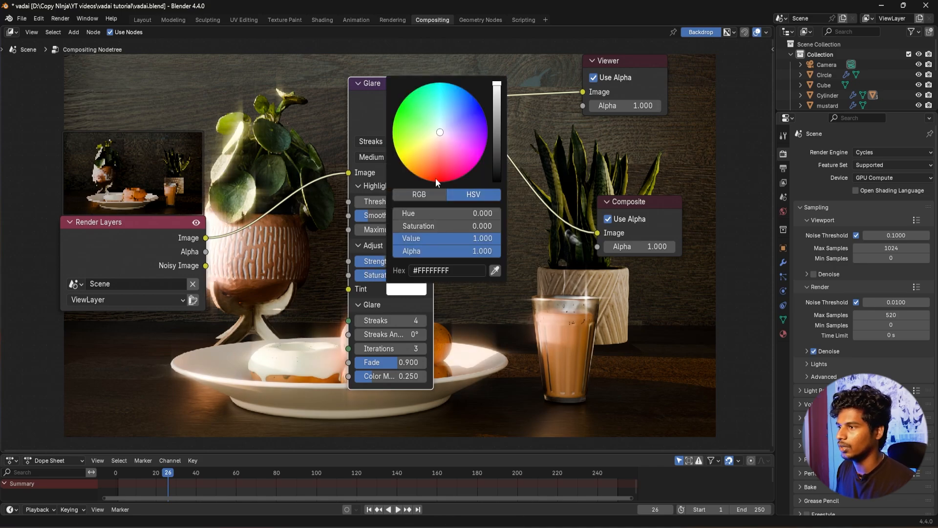
pyautogui.moveTo(441, 134); pyautogui.dragTo(421, 163)
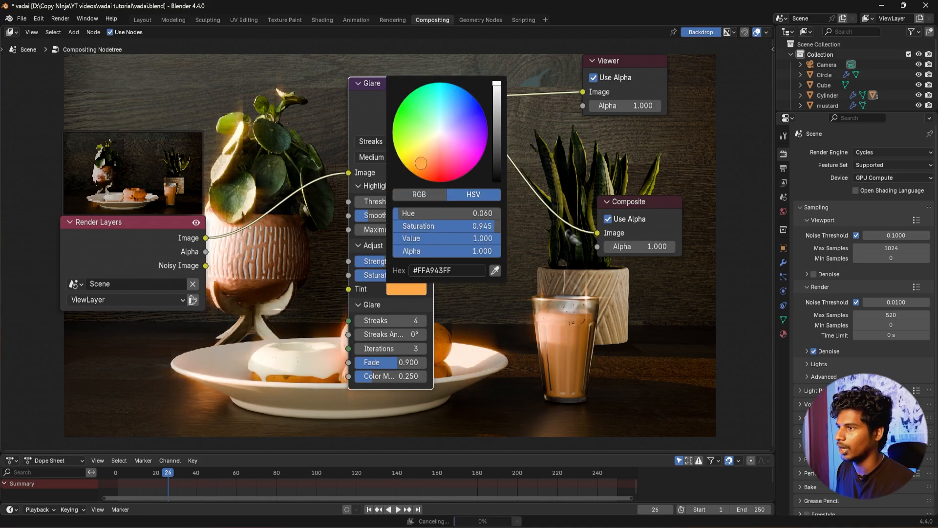
pyautogui.click(494, 328)
pyautogui.doubleClick(418, 274)
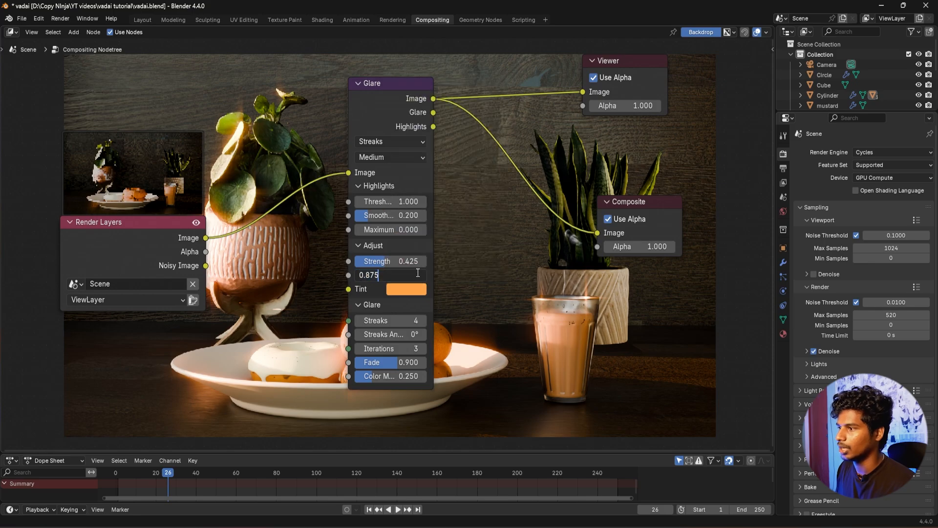
pyautogui.click(464, 281)
pyautogui.moveTo(397, 277); pyautogui.dragTo(509, 303)
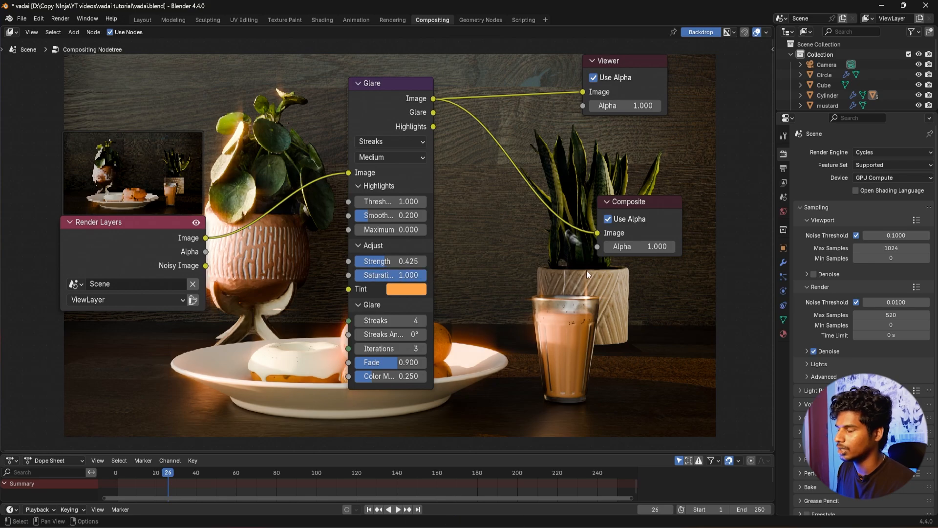
pyautogui.moveTo(413, 275); pyautogui.dragTo(371, 275)
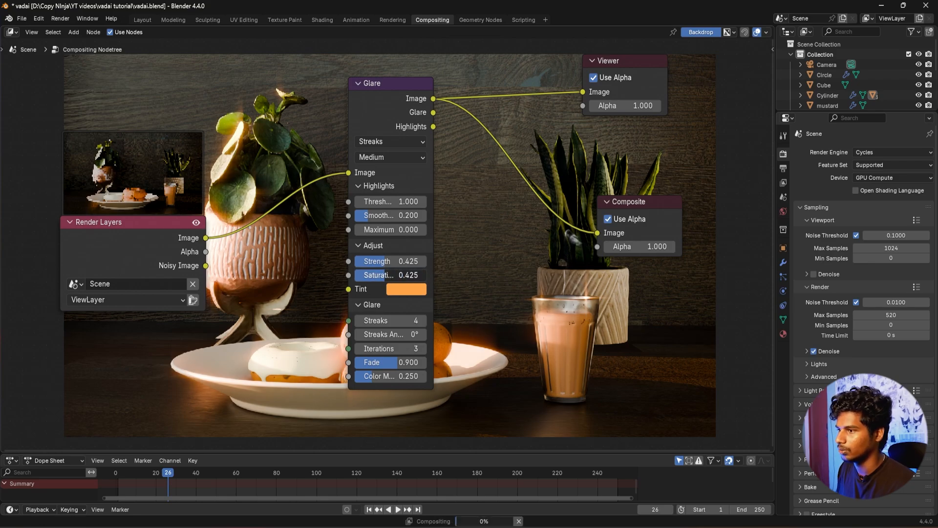
# Try 5 and 8 streaks on the Glare node, and restore the Streaks count to 4.
pyautogui.moveTo(430, 334); pyautogui.dragTo(444, 300, button='middle')
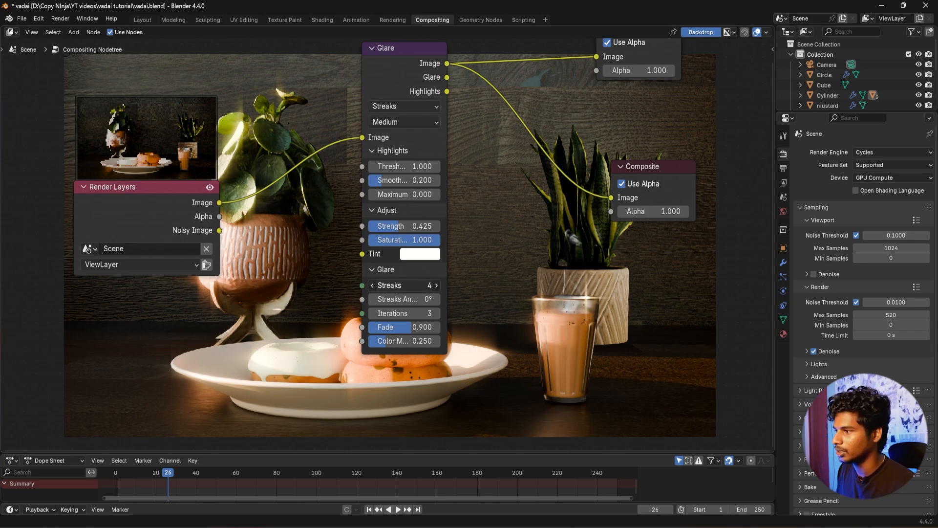
pyautogui.click(436, 286)
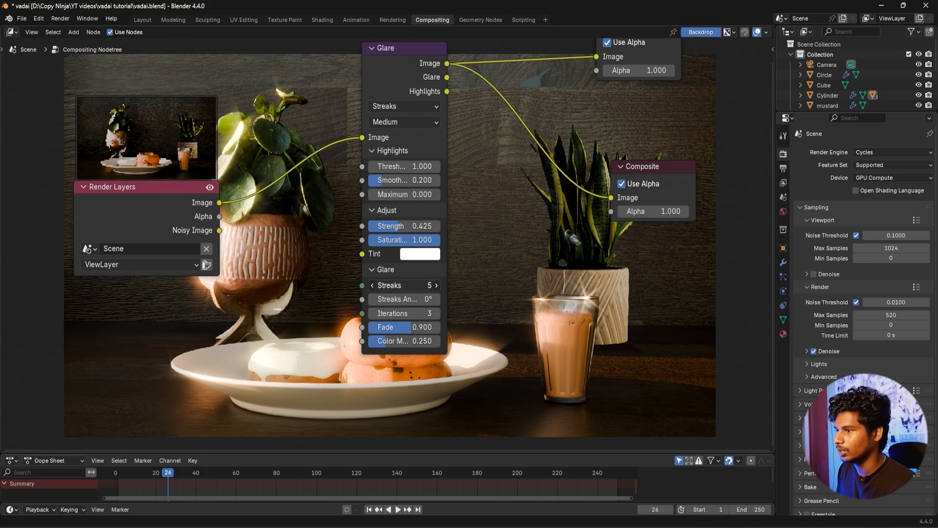
pyautogui.moveTo(421, 285); pyautogui.dragTo(447, 286)
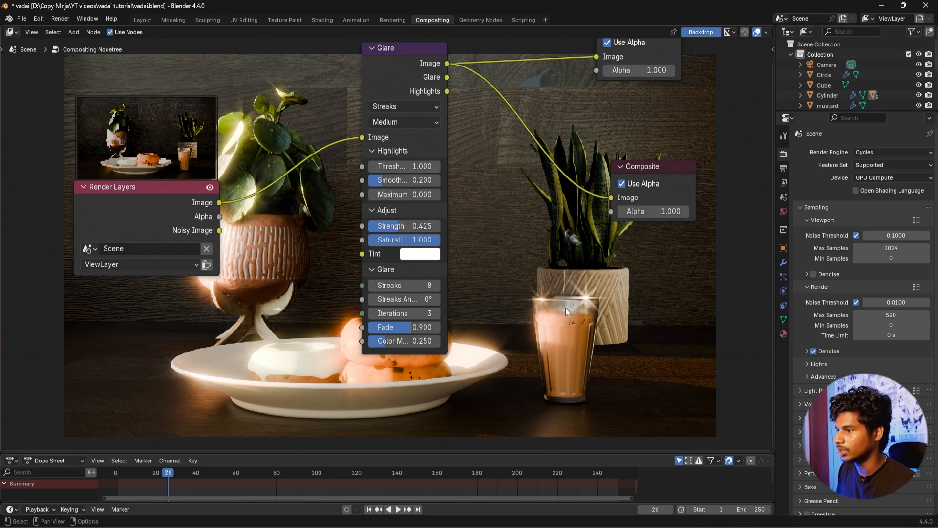
pyautogui.click(421, 285)
pyautogui.write('7')
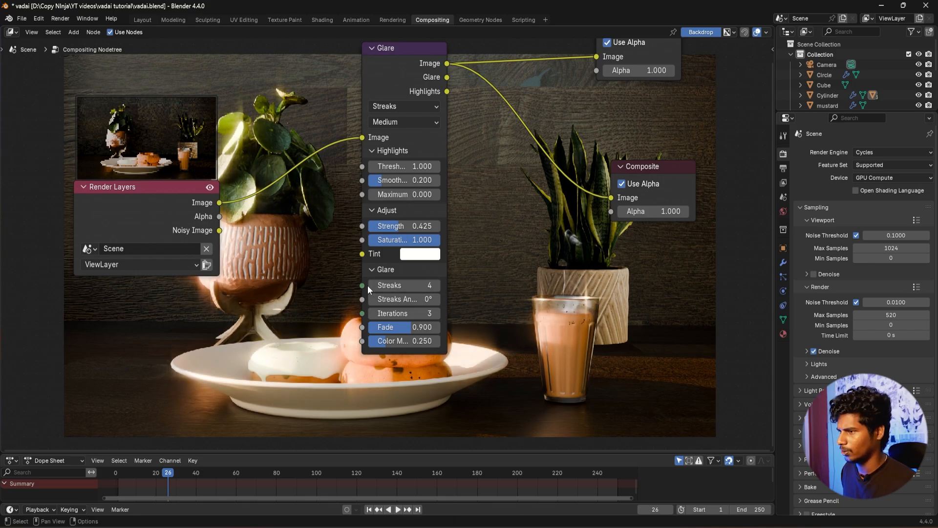
# Enter a Streaks count of 4 on the Glare node and set the Streaks Angle to 26°.
pyautogui.press('BackSpace')
pyautogui.write('4')
pyautogui.press('Return')
pyautogui.moveTo(432, 303); pyautogui.dragTo(442, 303)
pyautogui.moveTo(404, 299)
pyautogui.mouseDown()
pyautogui.moveTo(439, 299)
pyautogui.moveTo(393, 313)
pyautogui.mouseUp()
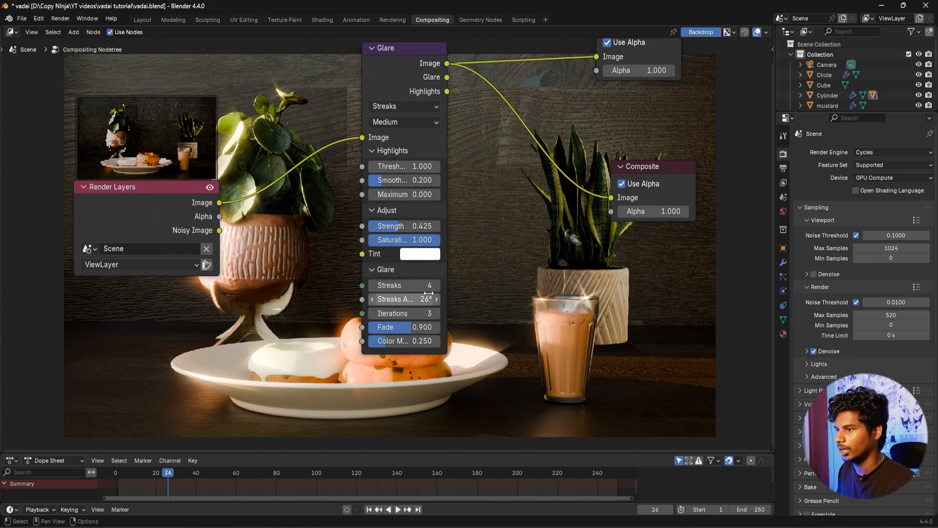
# Try a Fade of 0.750 on the Glare node with Strength at 0.000 and at 1.000.
pyautogui.moveTo(440, 368); pyautogui.dragTo(472, 362, button='middle')
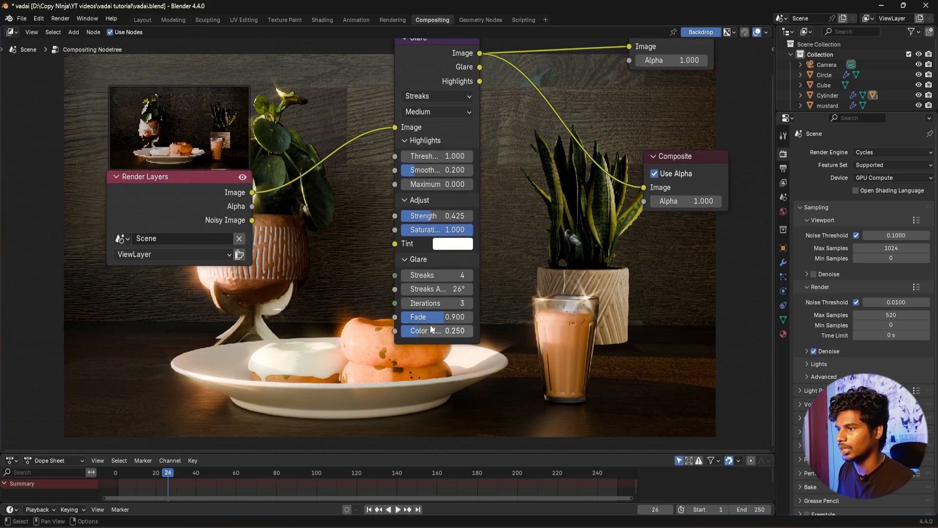
pyautogui.moveTo(435, 319); pyautogui.dragTo(412, 320)
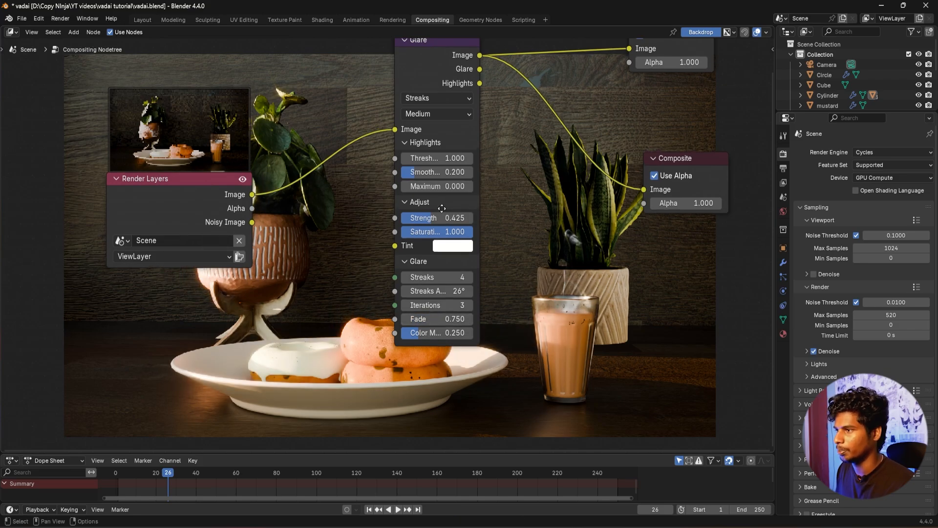
pyautogui.moveTo(433, 214); pyautogui.dragTo(433, 236, button='middle')
pyautogui.moveTo(433, 236); pyautogui.dragTo(399, 236)
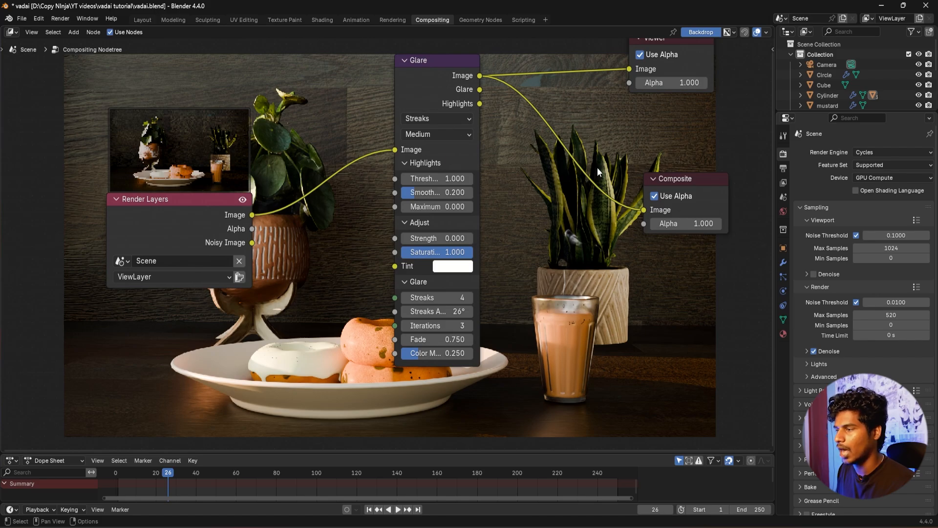
pyautogui.moveTo(437, 238); pyautogui.dragTo(471, 238)
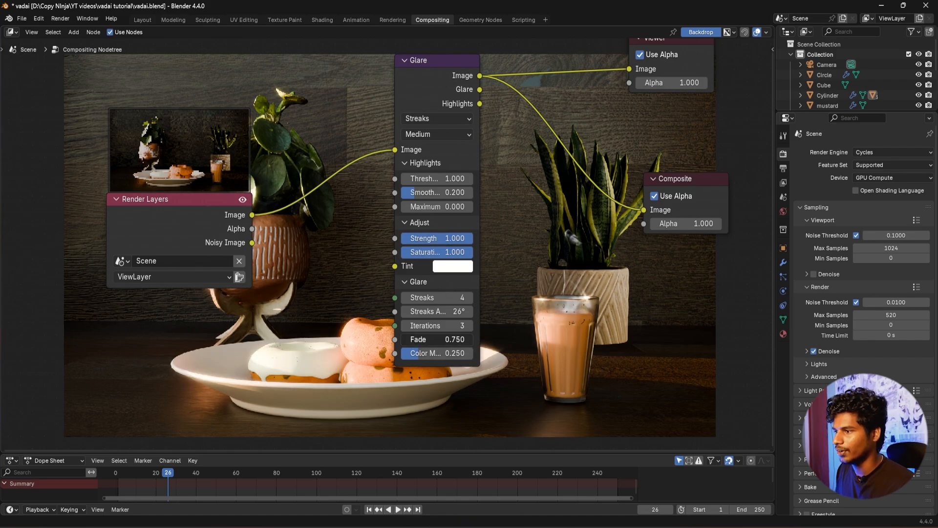
# Set the Glare node's Fade to 0.848 and, after trying 0.792, its Color Modulation to 0.383.
pyautogui.click(437, 339)
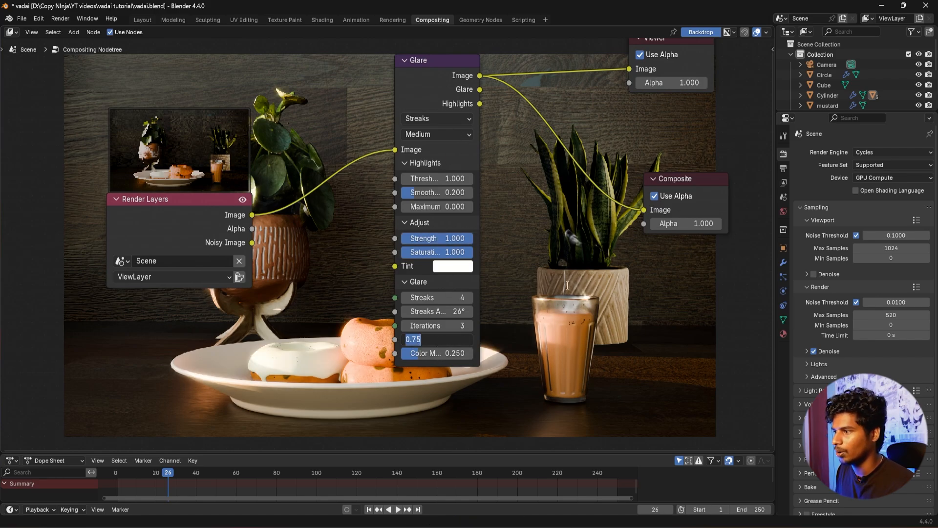
pyautogui.click(466, 339)
pyautogui.press('Return')
pyautogui.moveTo(433, 342)
pyautogui.mouseDown()
pyautogui.moveTo(484, 342)
pyautogui.moveTo(431, 354)
pyautogui.mouseUp()
pyautogui.click(424, 353)
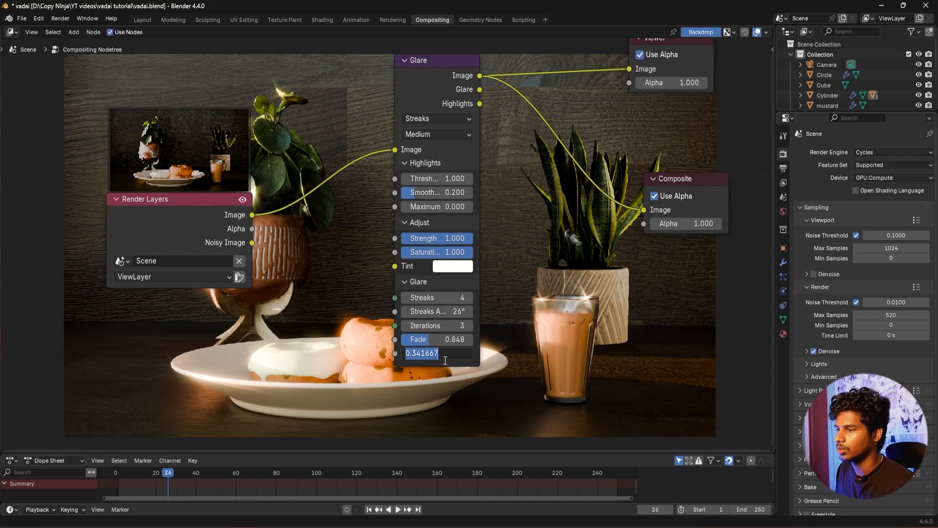
pyautogui.press('Return')
pyautogui.moveTo(433, 355); pyautogui.dragTo(466, 356)
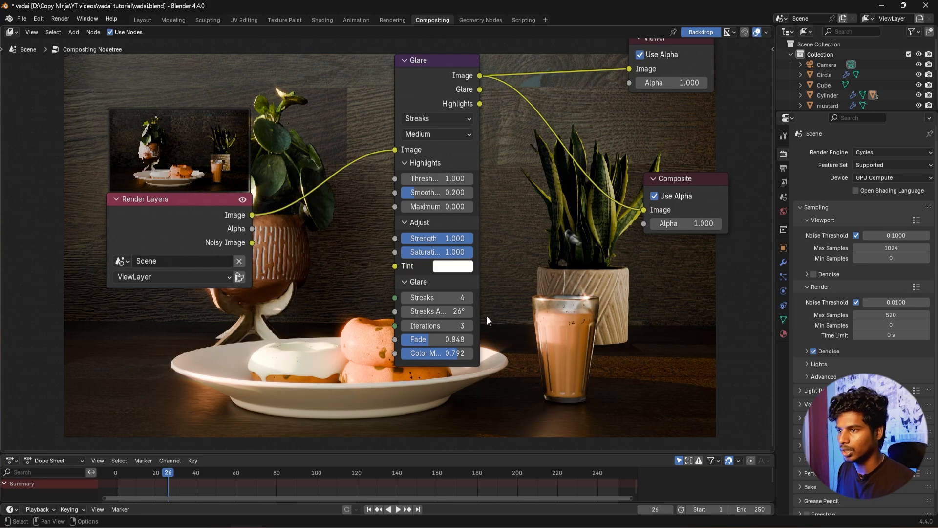
pyautogui.moveTo(453, 353); pyautogui.dragTo(423, 353)
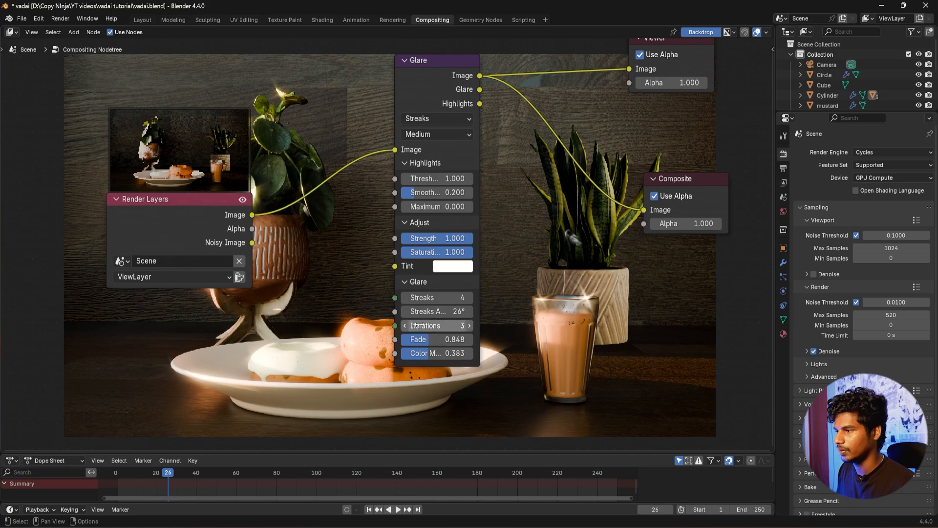
# Move the Render Layers node away from the Glare node, and set Glare's Strength to 0.342, Threshold to 1.030 and Smoothness to 0.268.
pyautogui.scroll(-1, 470, 284)
pyautogui.moveTo(208, 220); pyautogui.dragTo(99, 243)
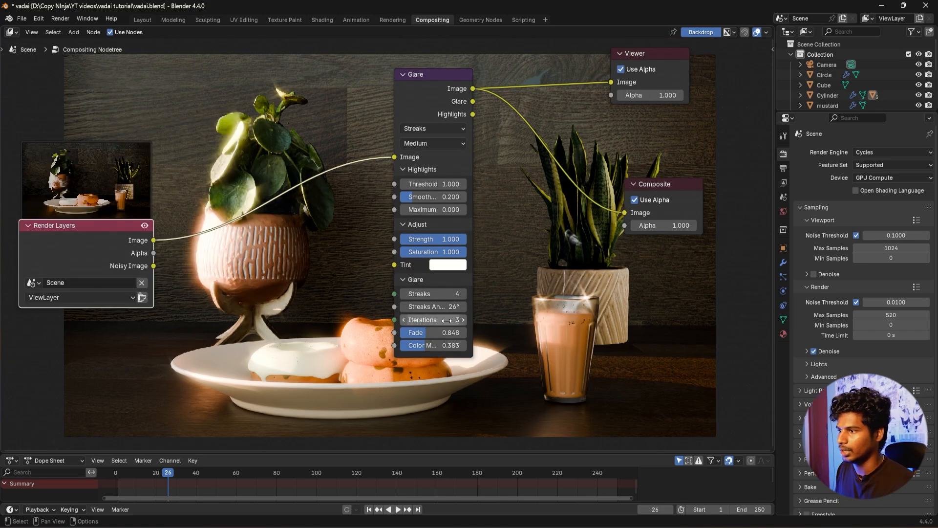
pyautogui.moveTo(439, 242)
pyautogui.mouseDown()
pyautogui.moveTo(427, 239)
pyautogui.moveTo(435, 239)
pyautogui.mouseUp()
pyautogui.moveTo(435, 185)
pyautogui.mouseDown()
pyautogui.moveTo(408, 184)
pyautogui.moveTo(440, 184)
pyautogui.mouseUp()
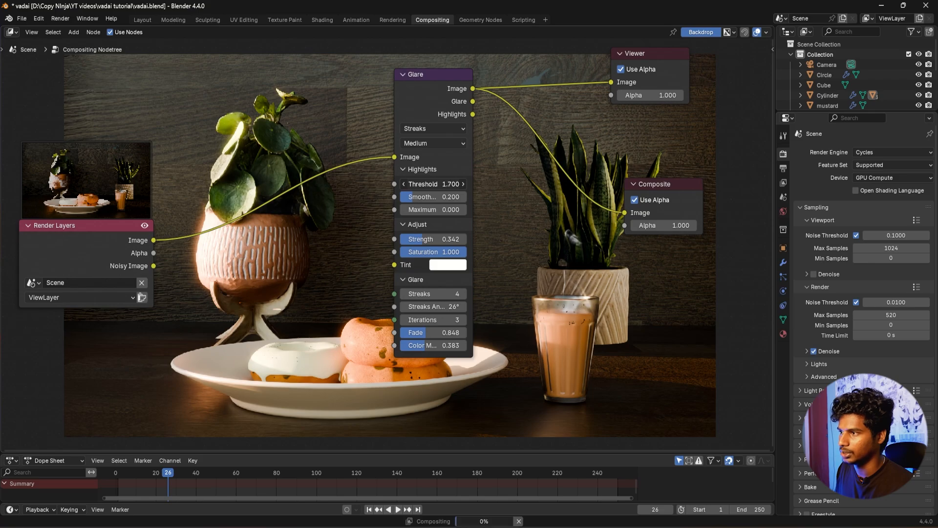
pyautogui.moveTo(440, 184); pyautogui.dragTo(437, 184)
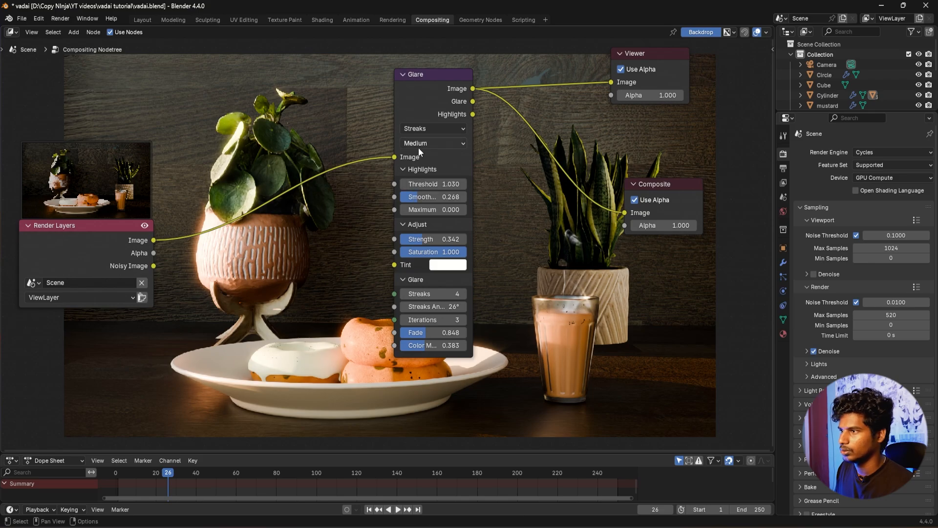
# Try the High quality option on the Glare node and restore Medium.
pyautogui.click(418, 144)
pyautogui.click(418, 181)
pyautogui.click(431, 143)
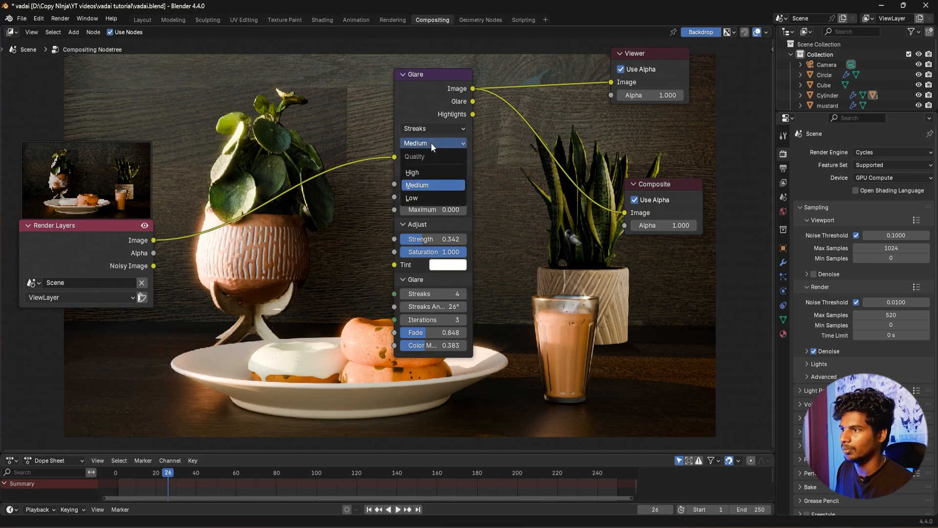
pyautogui.click(420, 170)
pyautogui.click(437, 141)
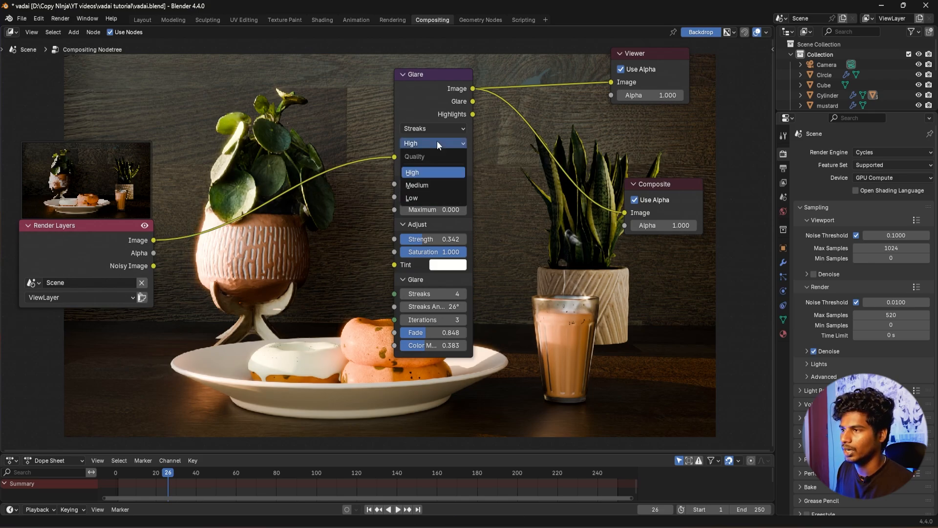
pyautogui.click(431, 185)
# Duplicate the Glare node below the original and connect the Render Layers Image output to the copy's Image input.
pyautogui.scroll(-2, 495, 262)
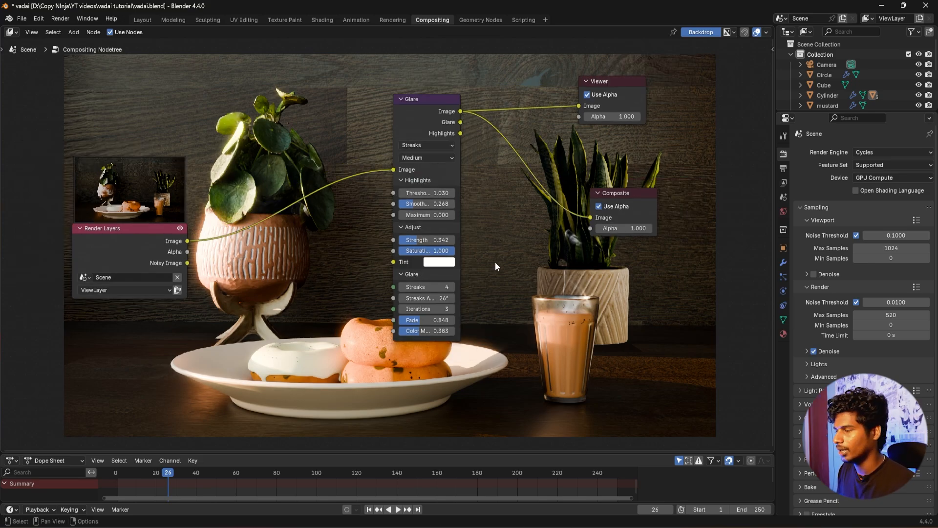
pyautogui.moveTo(429, 118); pyautogui.dragTo(343, 106)
pyautogui.click(343, 106)
pyautogui.scroll(-2, 348, 148)
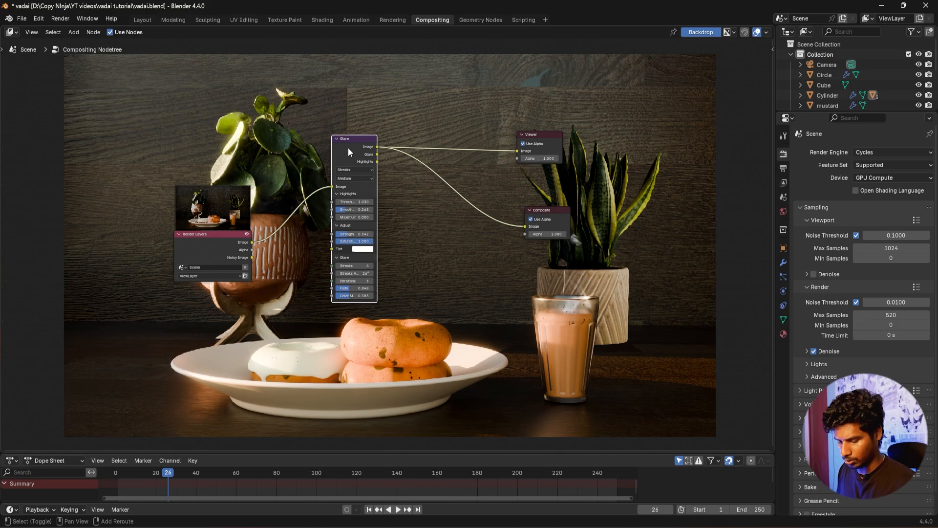
pyautogui.hotkey('shift', 'd')
pyautogui.click(398, 295)
pyautogui.moveTo(459, 310); pyautogui.dragTo(456, 270, button='middle')
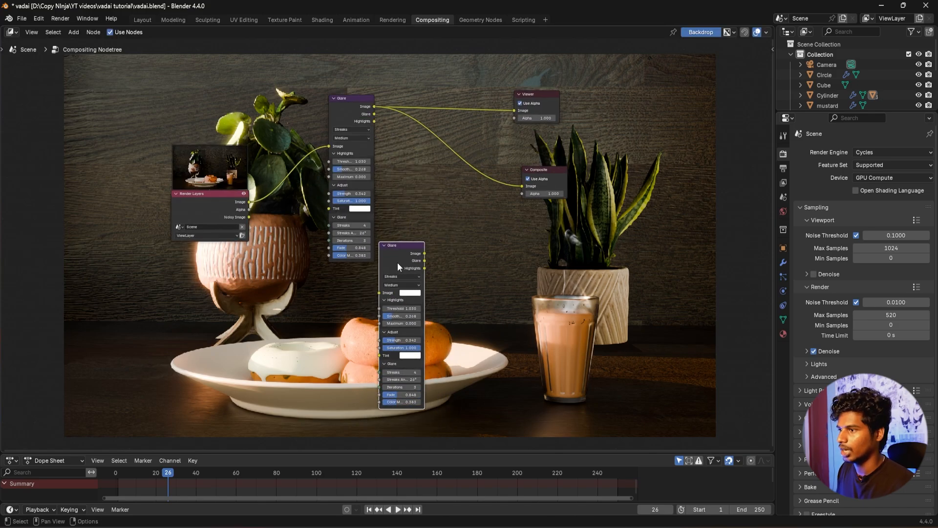
pyautogui.moveTo(249, 202); pyautogui.dragTo(388, 295)
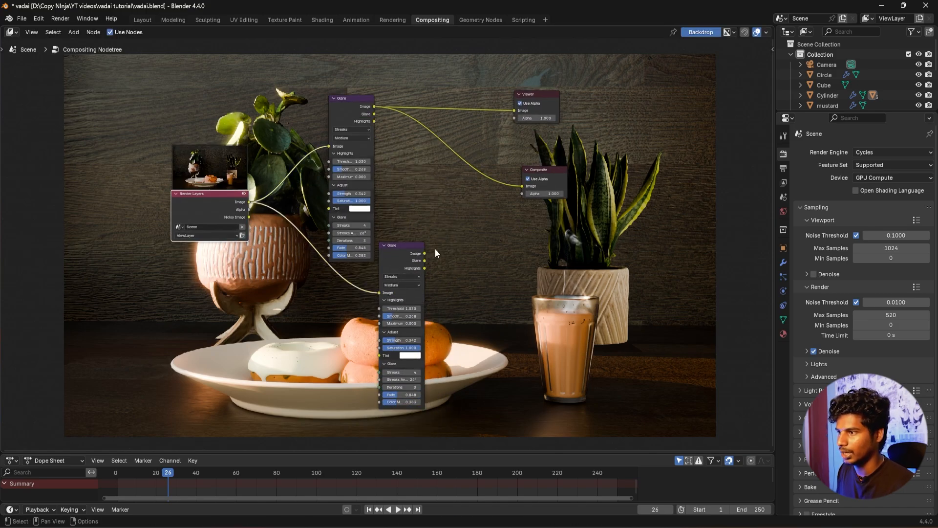
# Change the original Glare node's type to Fog Glow.
pyautogui.scroll(2, 456, 236)
pyautogui.moveTo(425, 234); pyautogui.dragTo(470, 303, button='middle')
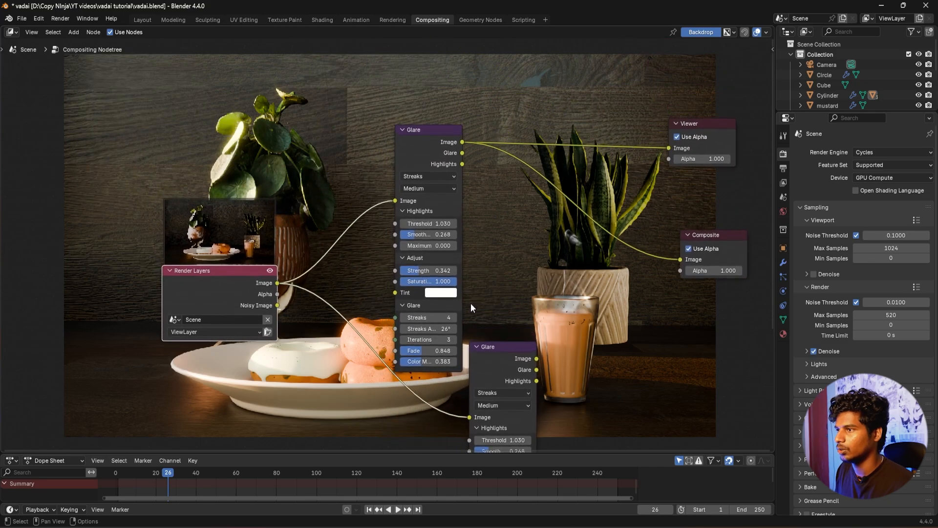
pyautogui.click(431, 176)
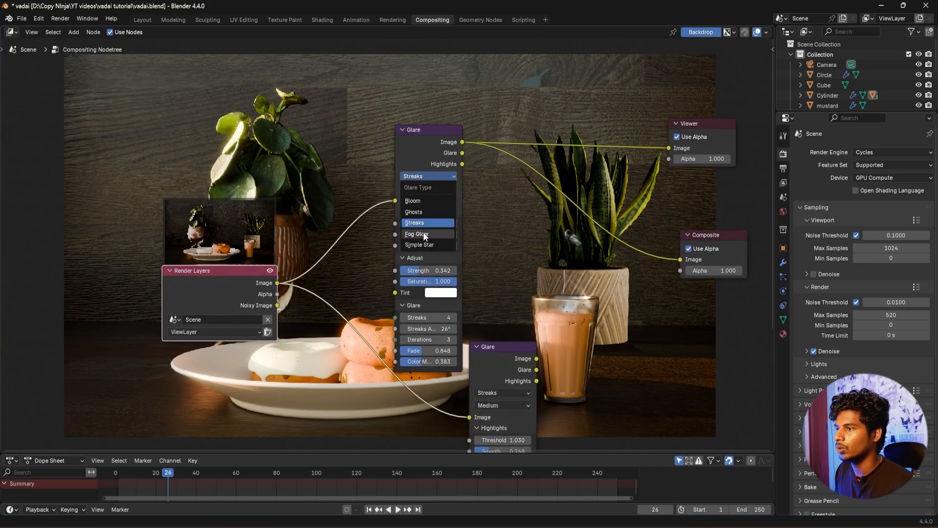
pyautogui.moveTo(427, 233); pyautogui.dragTo(378, 179, button='middle')
pyautogui.click(382, 123)
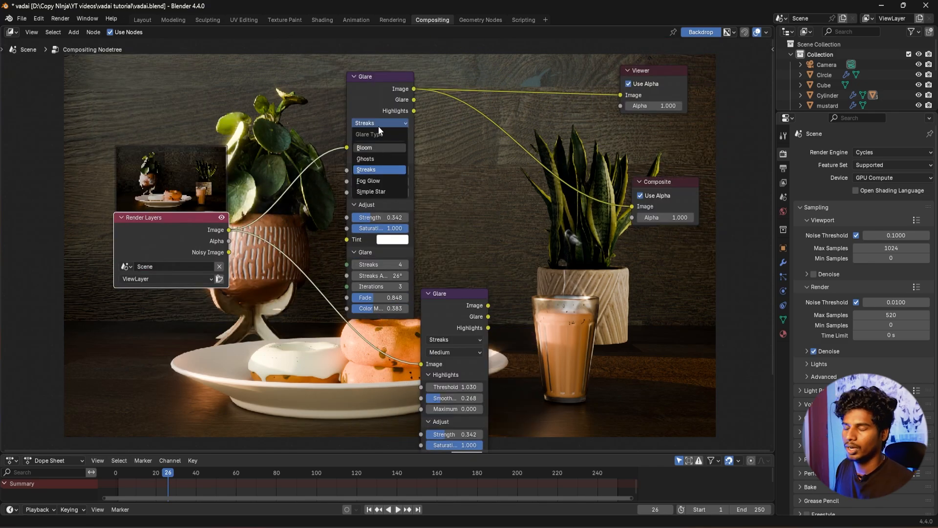
pyautogui.click(375, 179)
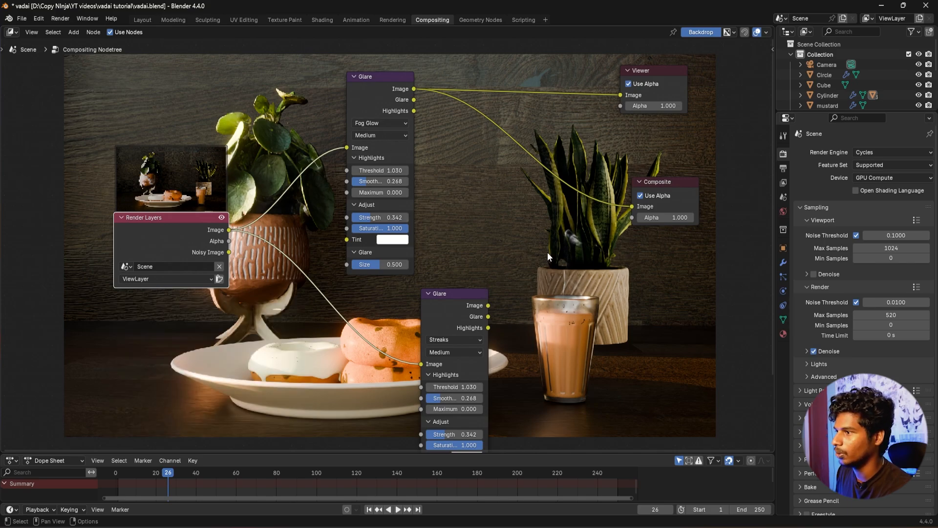
# Move the duplicate Streaks Glare node directly beneath the Fog Glow Glare node.
pyautogui.moveTo(461, 344); pyautogui.dragTo(447, 293, button='middle')
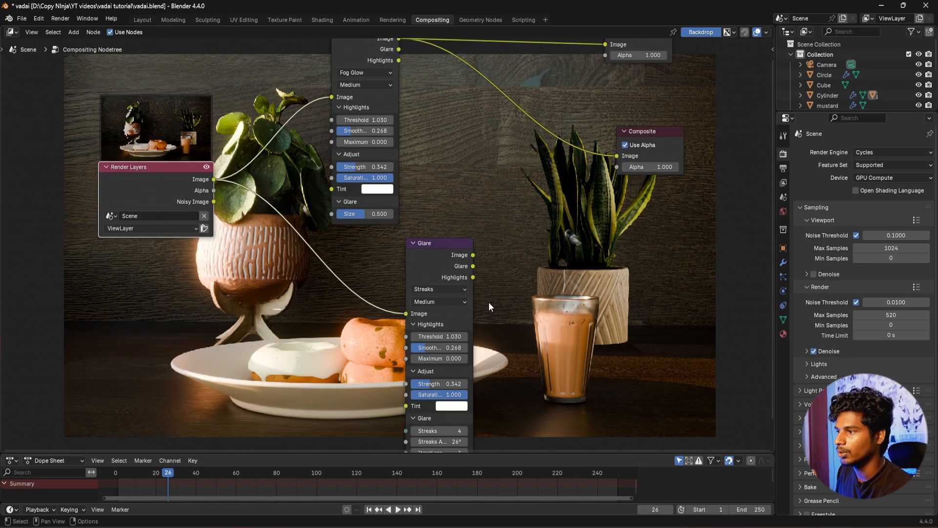
pyautogui.scroll(-2, 489, 262)
pyautogui.moveTo(489, 263); pyautogui.dragTo(508, 277, button='middle')
pyautogui.scroll(-2, 537, 286)
pyautogui.moveTo(435, 271); pyautogui.dragTo(386, 271)
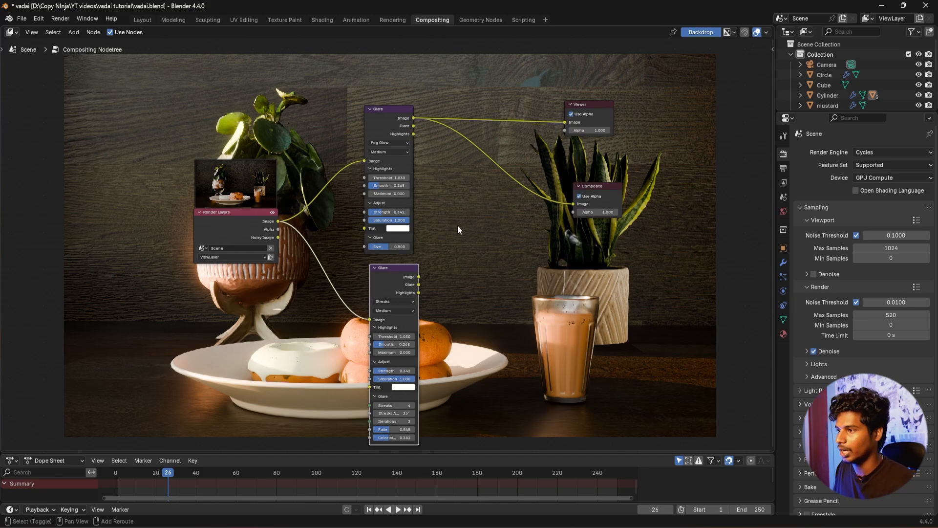
# Add a Mix Color node between the two Glare nodes and the output nodes.
pyautogui.hotkey('shift', 'a')
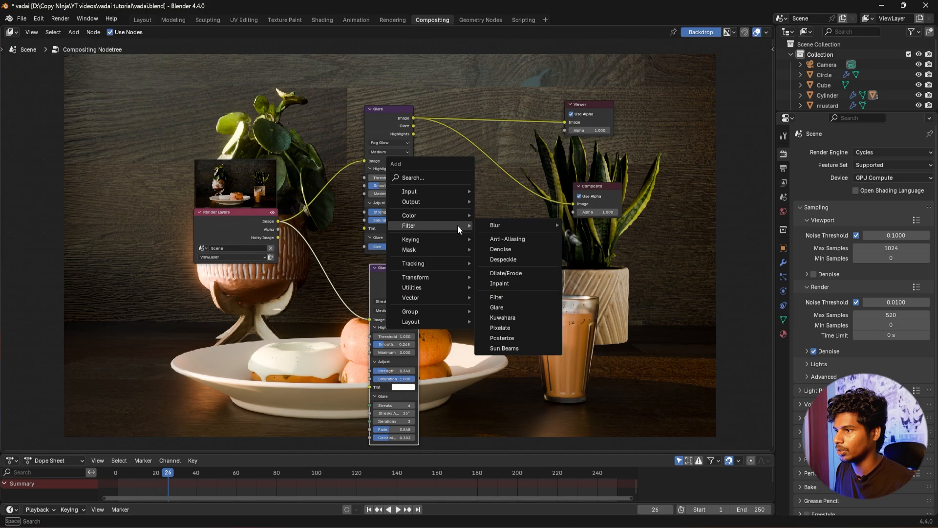
pyautogui.write('mix')
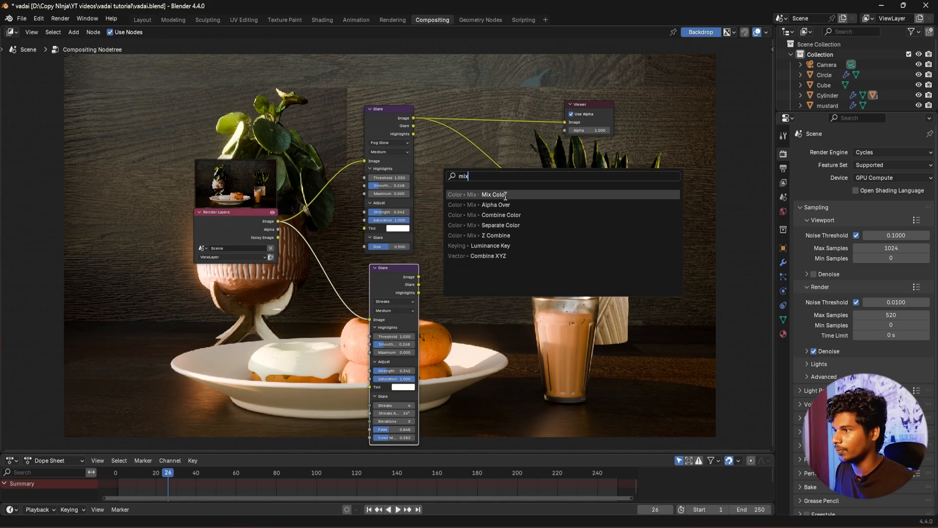
pyautogui.click(459, 193)
pyautogui.click(449, 180)
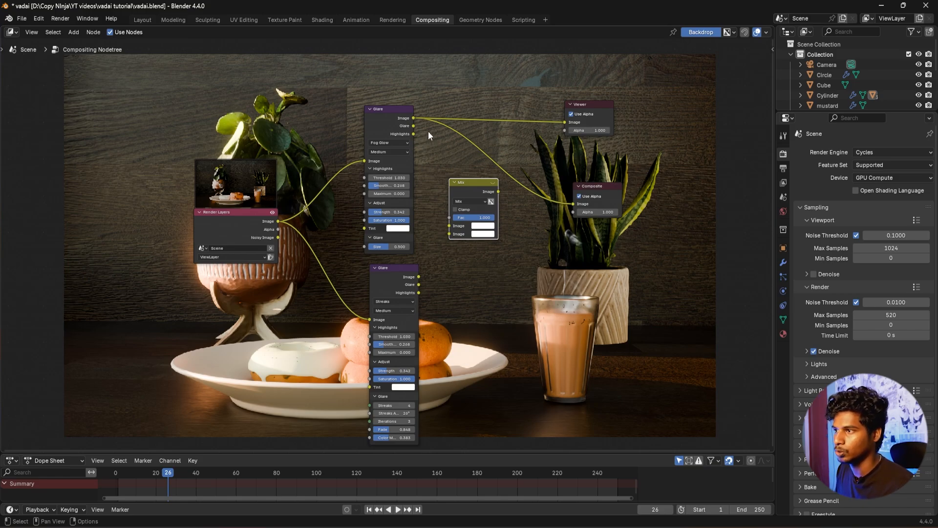
# Connect the Fog Glow and Streaks Glare Image outputs to the Mix node's two Image inputs, and its output to the Viewer.
pyautogui.moveTo(413, 118); pyautogui.dragTo(448, 226)
pyautogui.moveTo(420, 277); pyautogui.dragTo(450, 234)
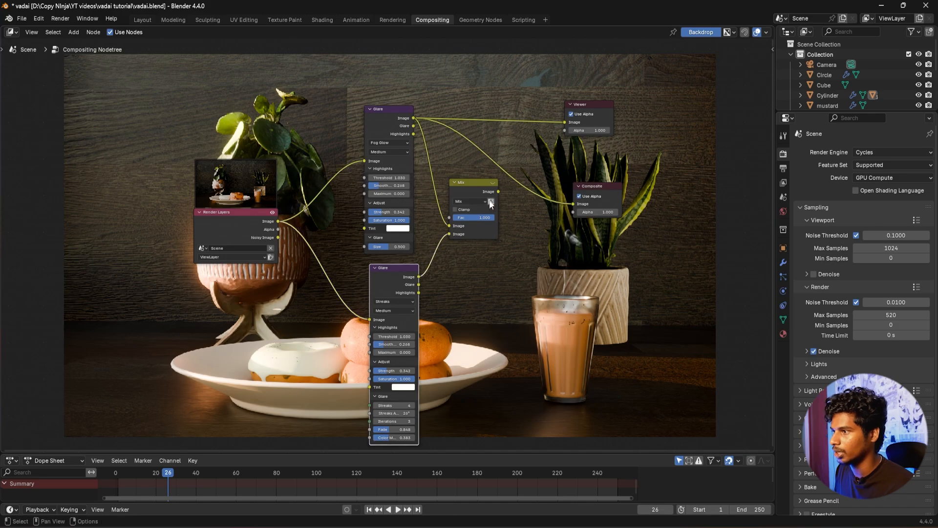
pyautogui.moveTo(500, 189); pyautogui.dragTo(572, 122)
pyautogui.scroll(2, 469, 264)
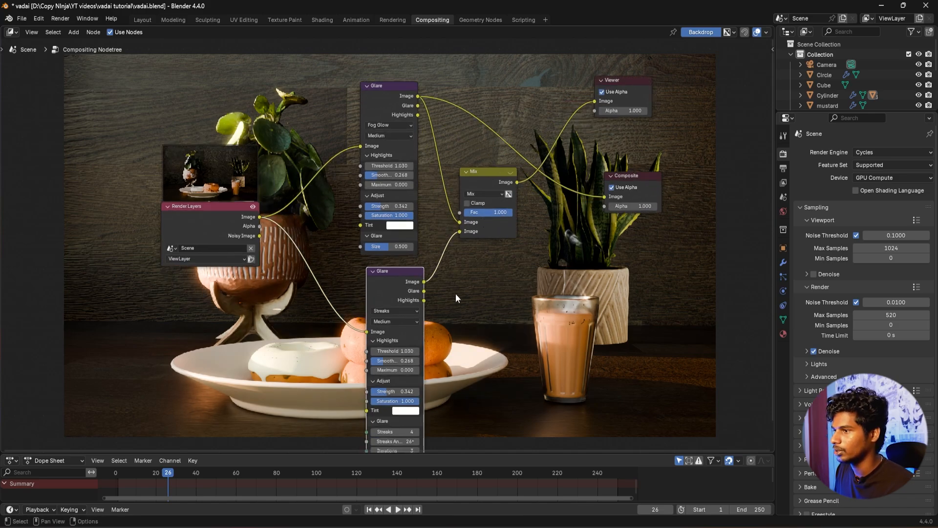
# Switch the Mix node's blend mode to Add and set its Fac to 0.242.
pyautogui.moveTo(498, 348); pyautogui.dragTo(502, 310, button='middle')
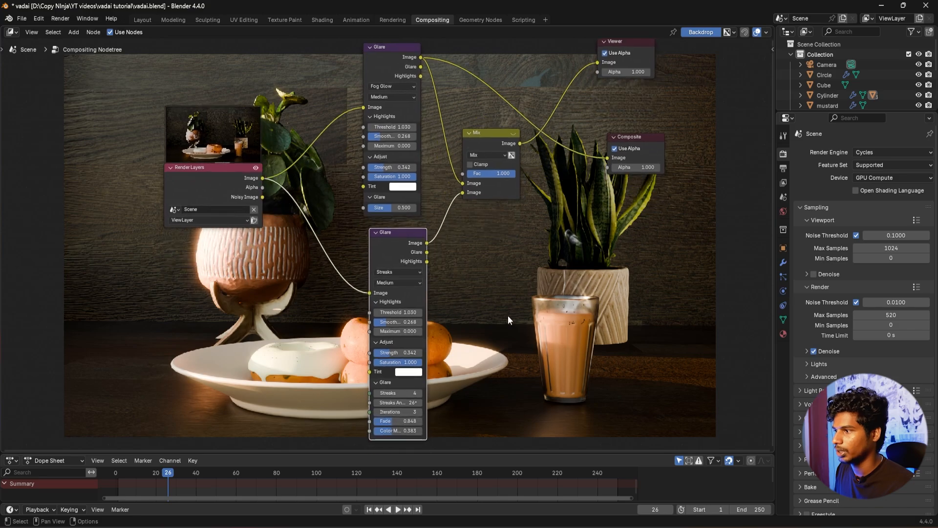
pyautogui.click(491, 154)
pyautogui.click(481, 249)
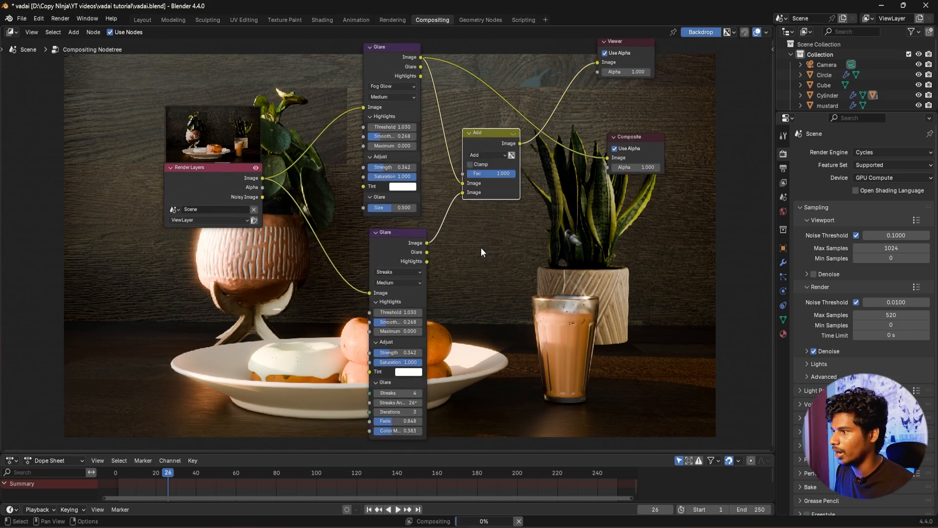
pyautogui.scroll(-1, 466, 300)
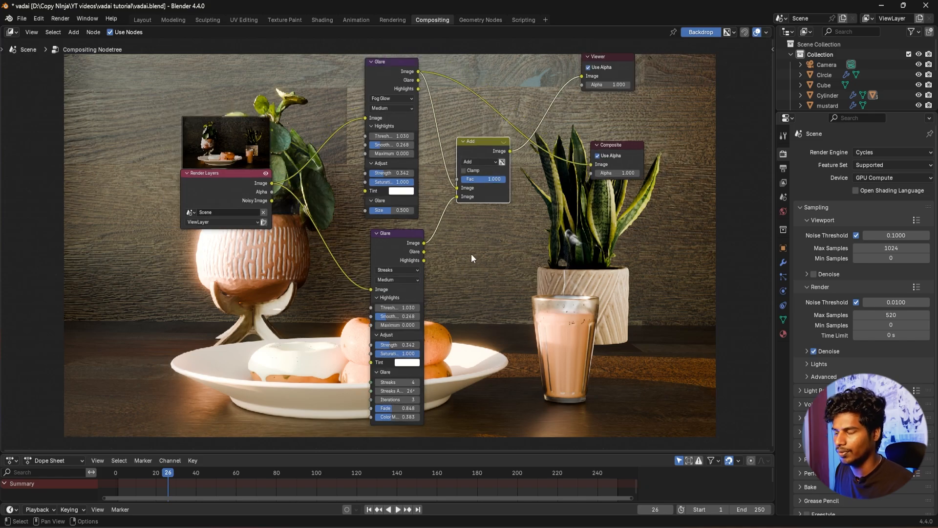
pyautogui.moveTo(487, 178); pyautogui.dragTo(463, 178)
# Connect the Add node's output to the Composite node, and move the Composite and Viewer nodes farther from the Add node.
pyautogui.scroll(-1, 502, 155)
pyautogui.moveTo(502, 155); pyautogui.dragTo(424, 208, button='middle')
pyautogui.moveTo(432, 202); pyautogui.dragTo(596, 251)
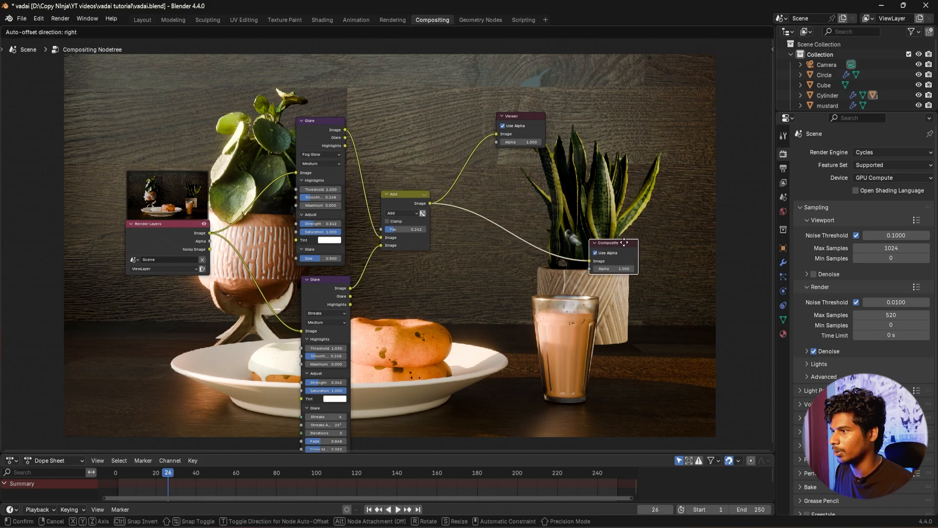
pyautogui.click(526, 124)
pyautogui.moveTo(525, 124); pyautogui.dragTo(635, 152)
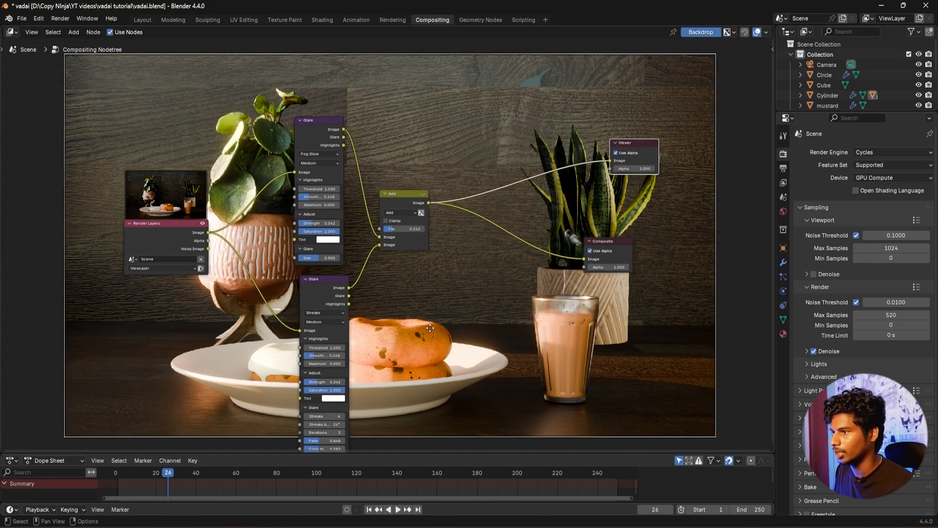
pyautogui.scroll(1, 427, 286)
pyautogui.scroll(-1, 425, 287)
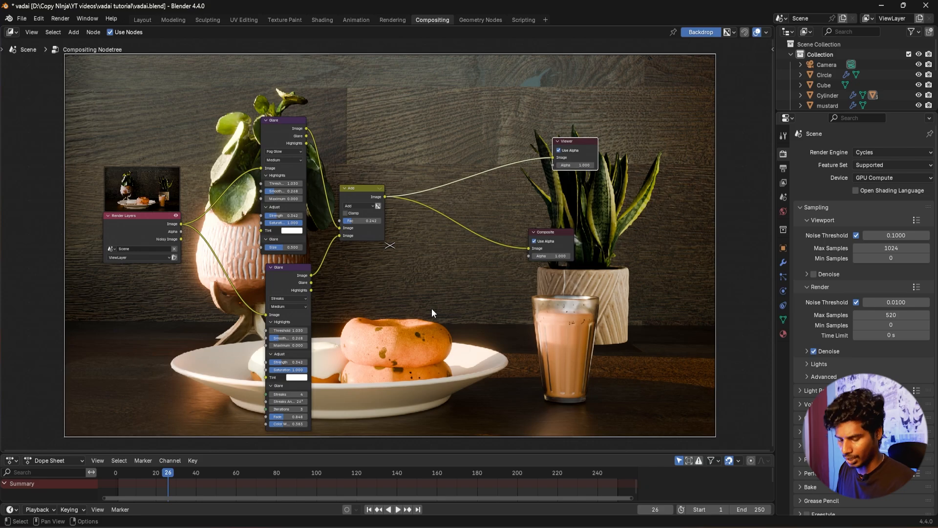
# Add a Lens Distortion node and insert it into the link between the Add node and the Viewer.
pyautogui.hotkey('shift', 'a')
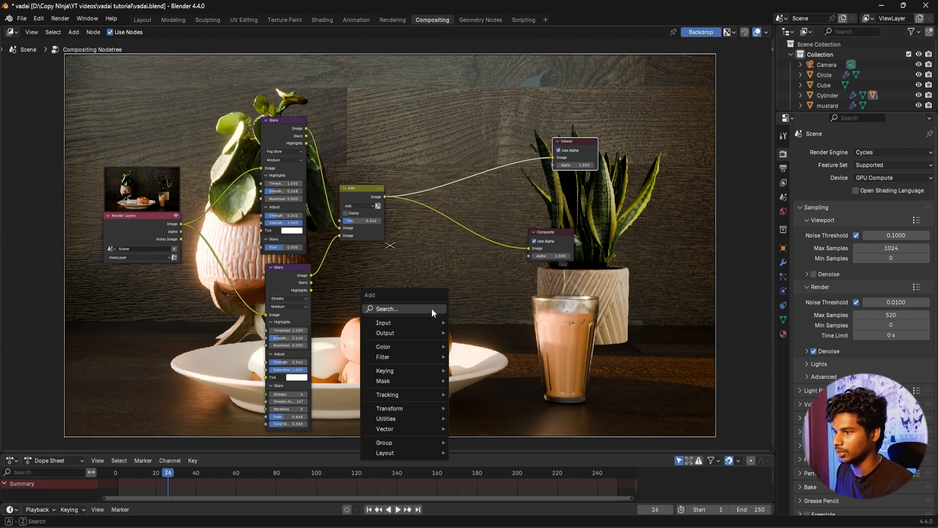
pyautogui.write('lens')
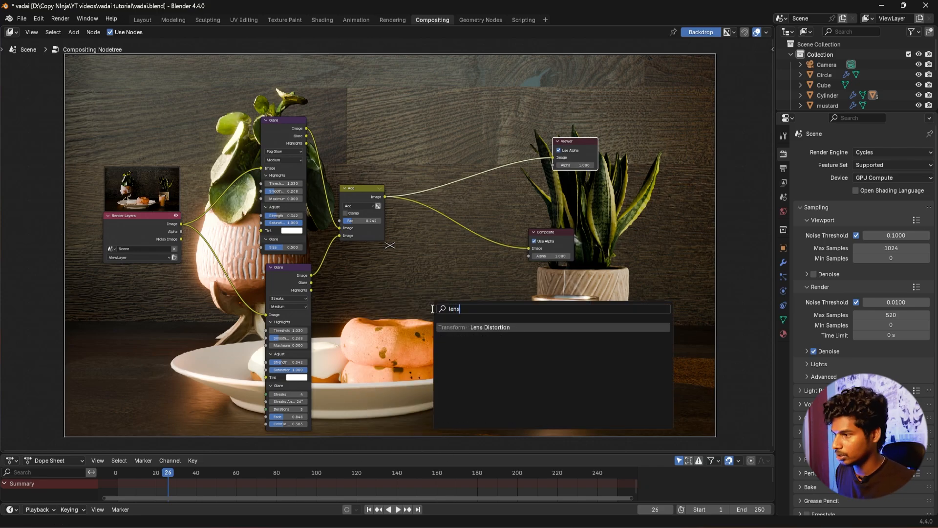
pyautogui.click(497, 329)
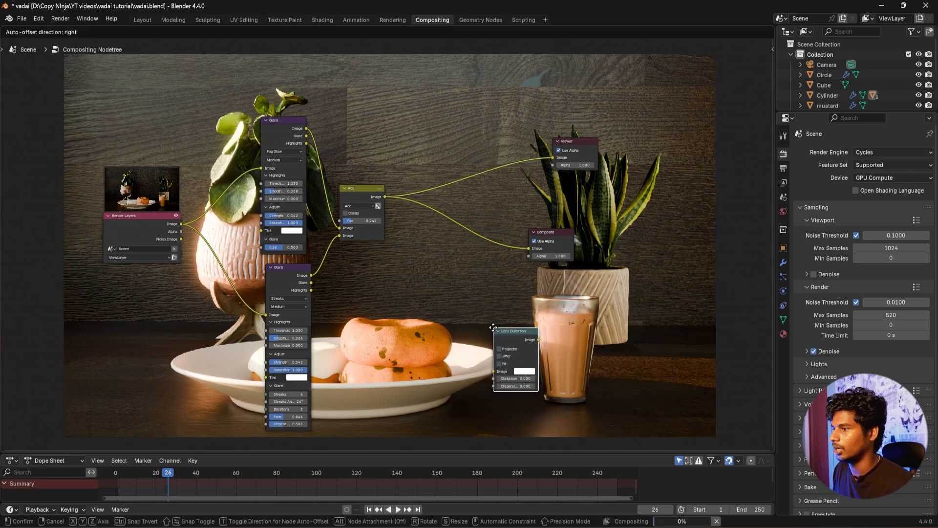
pyautogui.click(437, 145)
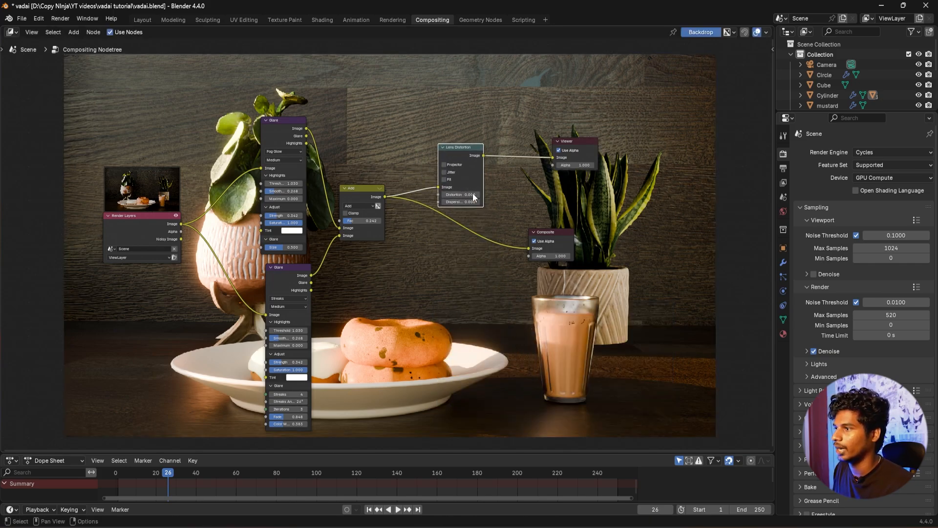
# Try out a strong Distortion on the Lens Distortion node and reset the value to 0.
pyautogui.scroll(4, 480, 230)
pyautogui.moveTo(480, 231); pyautogui.dragTo(412, 341, button='middle')
pyautogui.scroll(2, 476, 309)
pyautogui.scroll(1, 412, 341)
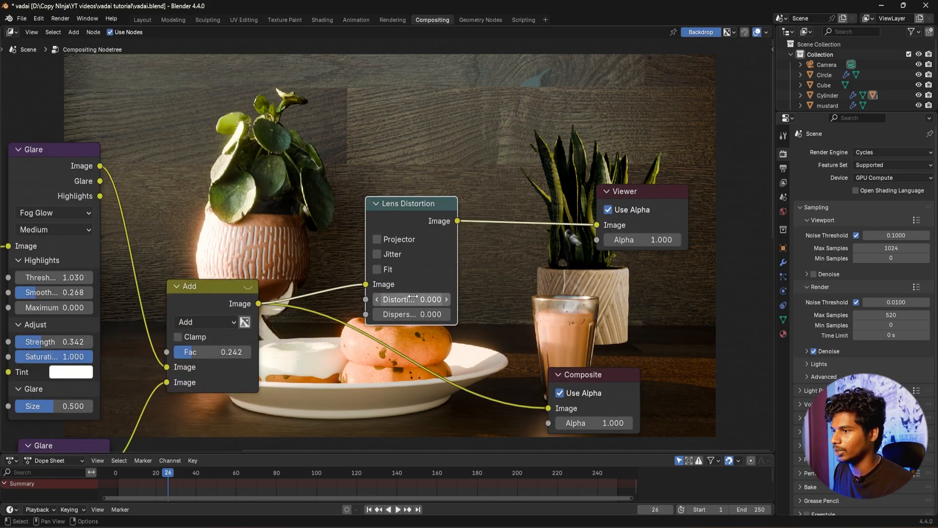
pyautogui.moveTo(411, 299); pyautogui.dragTo(414, 299)
pyautogui.click(414, 299)
pyautogui.write('0')
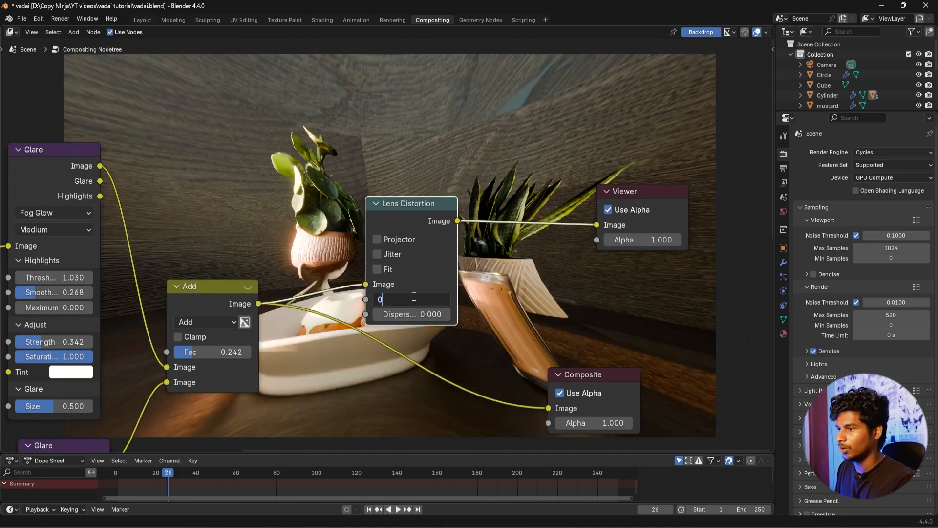
pyautogui.press('Return')
# Set the Lens Distortion node's Distortion to 0.100 with Fit enabled, and widen the node.
pyautogui.scroll(-1, 410, 293)
pyautogui.moveTo(406, 281); pyautogui.dragTo(387, 282)
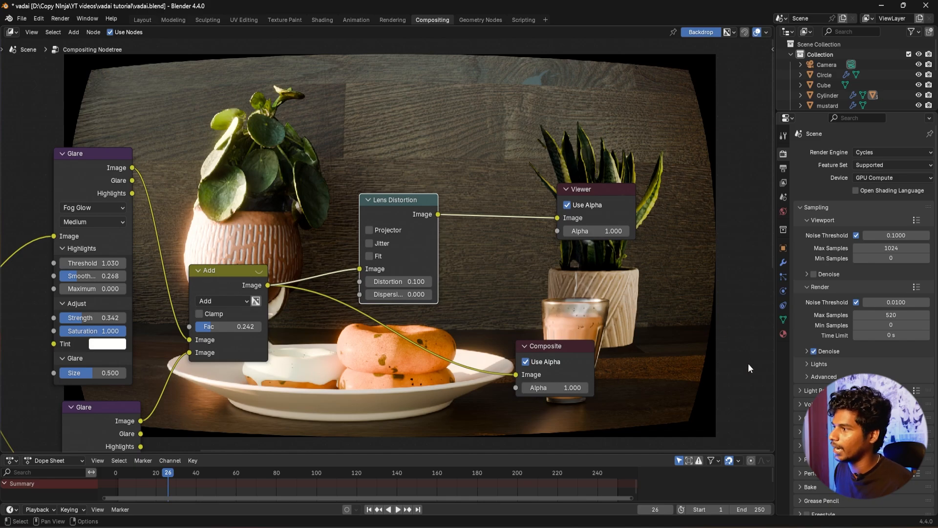
pyautogui.click(370, 256)
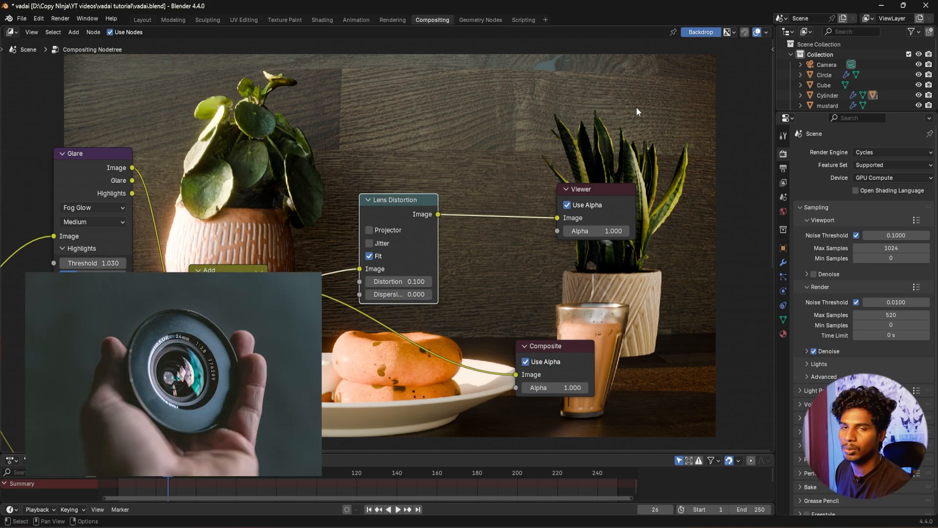
pyautogui.moveTo(491, 274); pyautogui.dragTo(494, 266, button='middle')
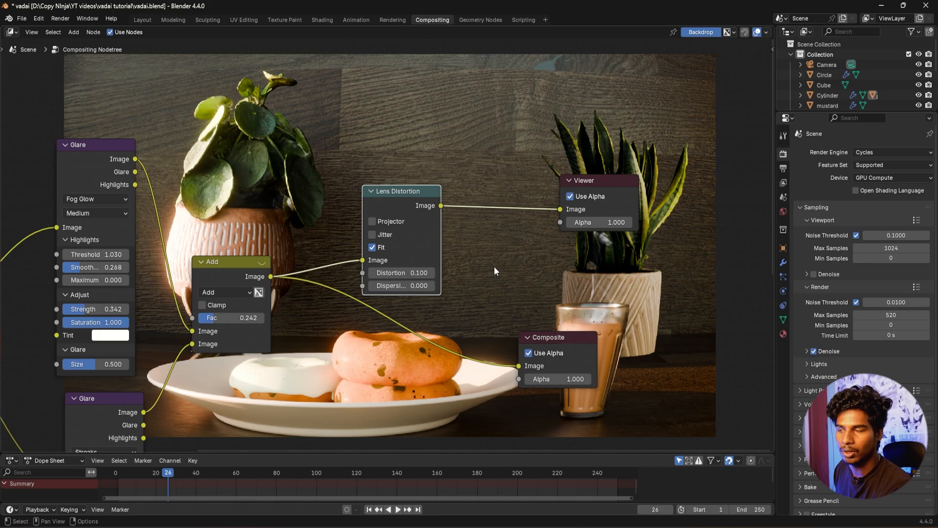
pyautogui.moveTo(441, 273); pyautogui.dragTo(474, 272)
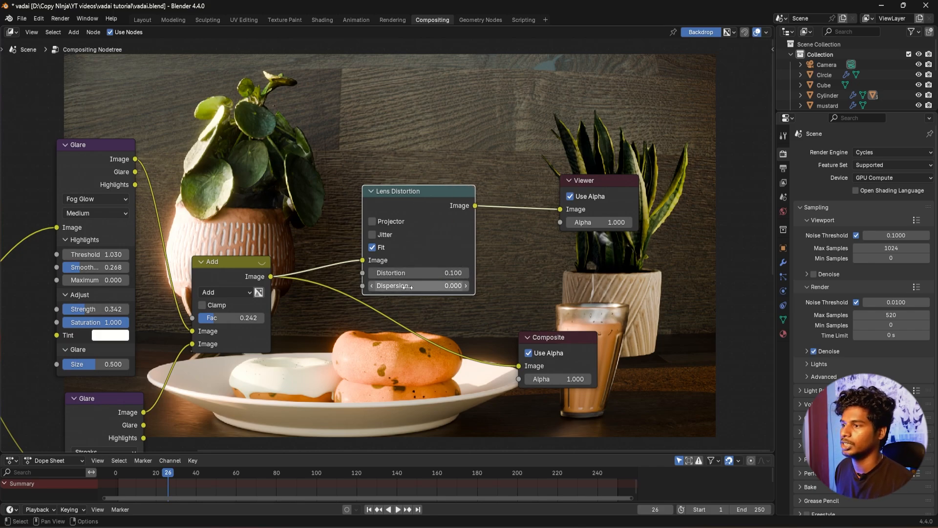
# Try a Dispersion of 0.300 on the Lens Distortion node and return it to 0.000.
pyautogui.moveTo(408, 286); pyautogui.dragTo(412, 286)
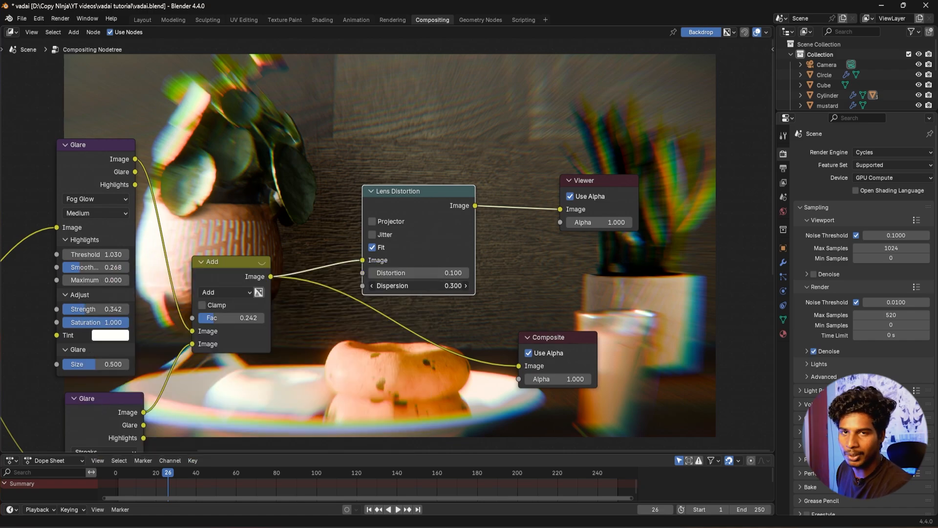
pyautogui.moveTo(419, 286); pyautogui.dragTo(342, 285)
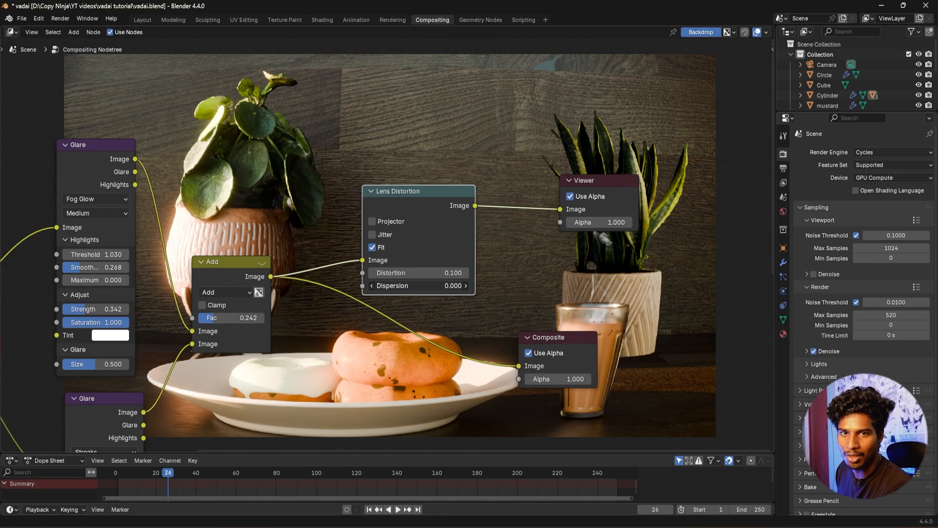
pyautogui.moveTo(419, 285); pyautogui.dragTo(462, 294)
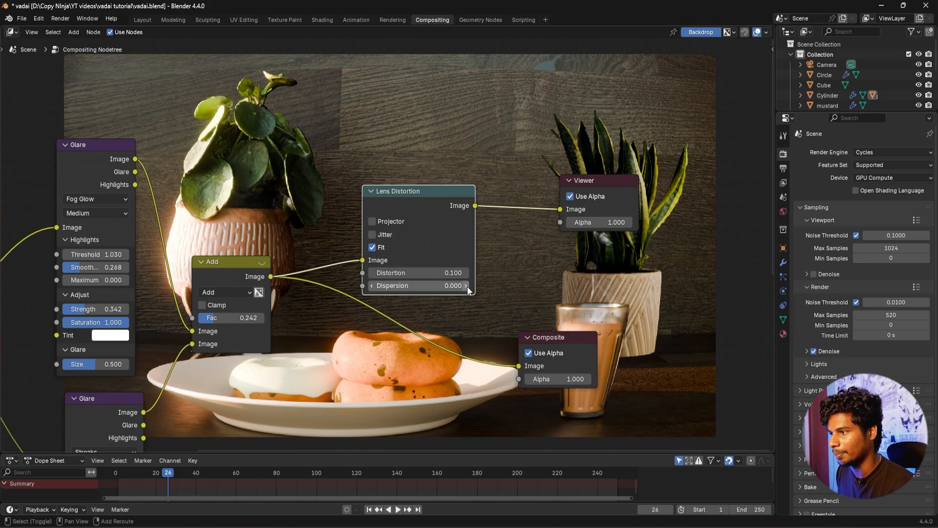
pyautogui.click(467, 286)
pyautogui.moveTo(455, 285); pyautogui.dragTo(423, 286)
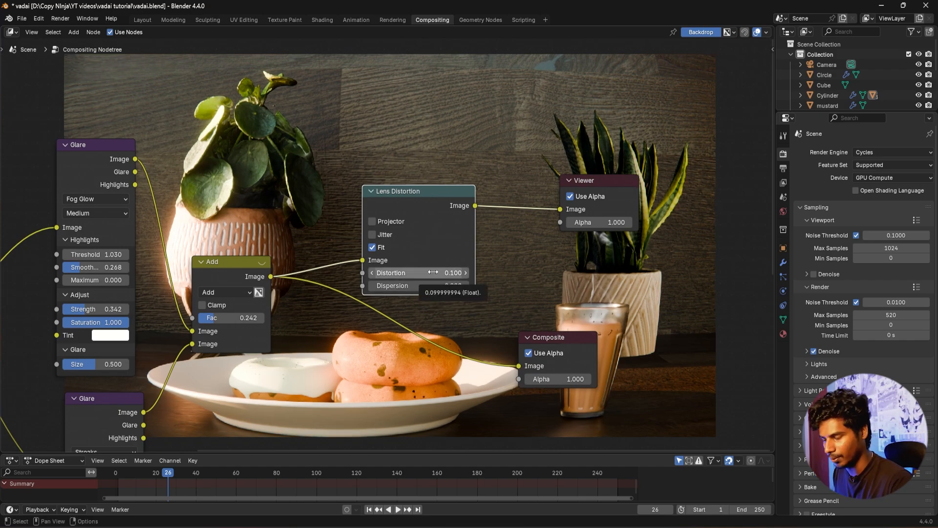
# Try other Distortion values on the Lens Distortion node, reset it to 0 and settle on 0.020.
pyautogui.moveTo(433, 272); pyautogui.dragTo(413, 272)
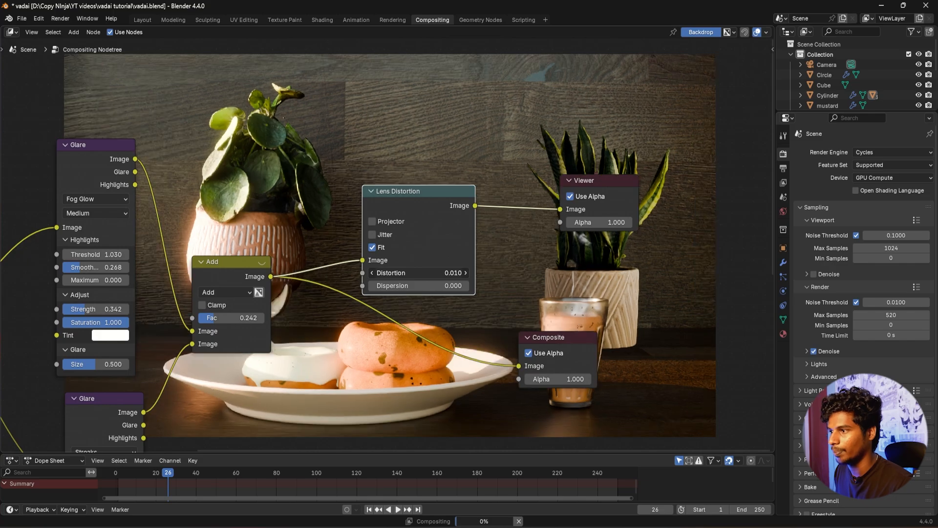
pyautogui.click(436, 272)
pyautogui.write('0')
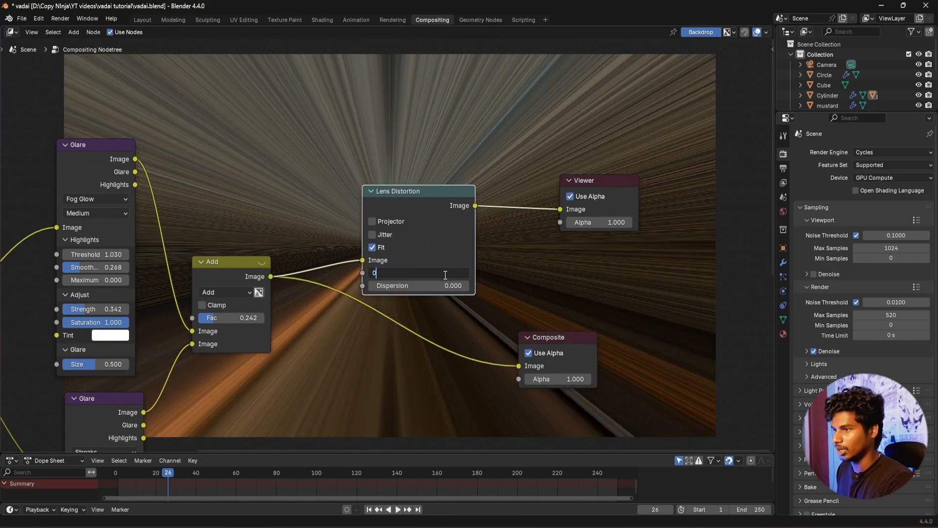
pyautogui.press('Return')
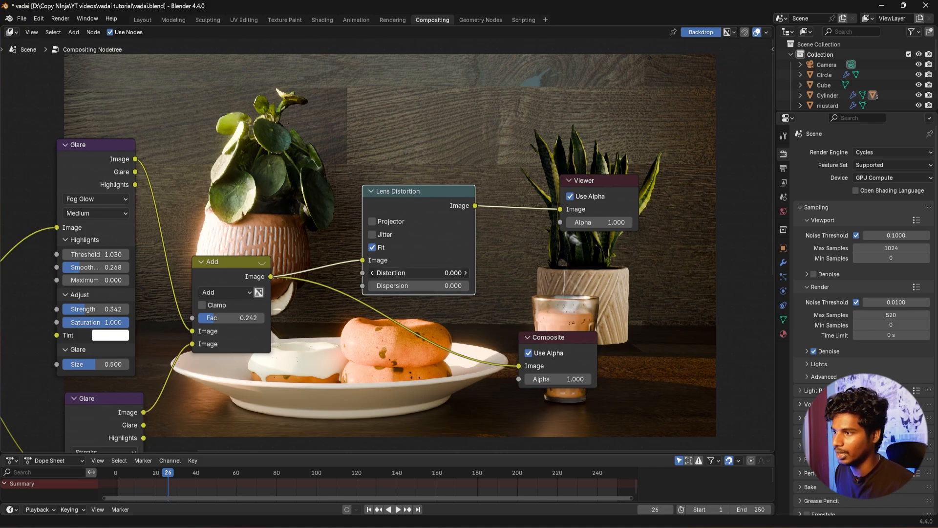
pyautogui.moveTo(418, 273); pyautogui.dragTo(428, 273)
pyautogui.scroll(-1, 661, 296)
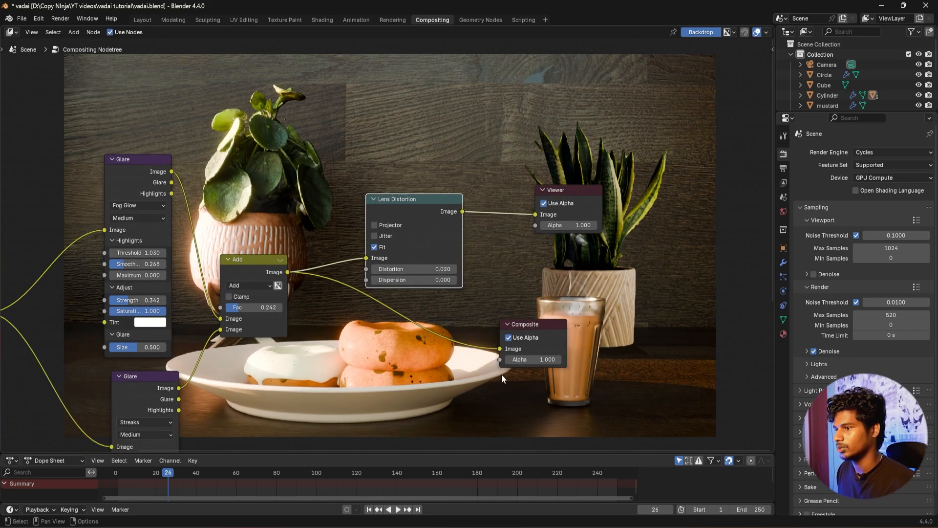
# Connect the Lens Distortion node's Image output to the Composite node's Image input.
pyautogui.scroll(-4, 400, 133)
pyautogui.moveTo(296, 325); pyautogui.dragTo(408, 278, button='middle')
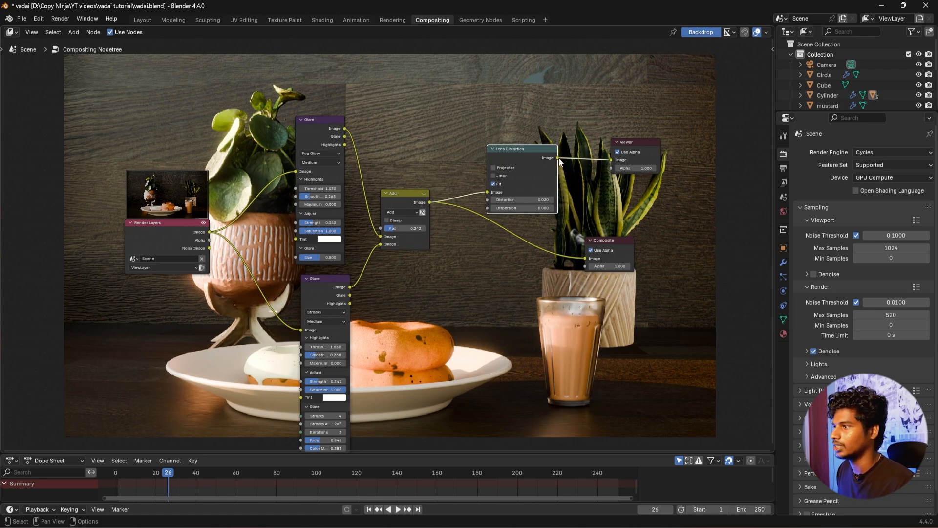
pyautogui.moveTo(558, 158); pyautogui.dragTo(586, 258)
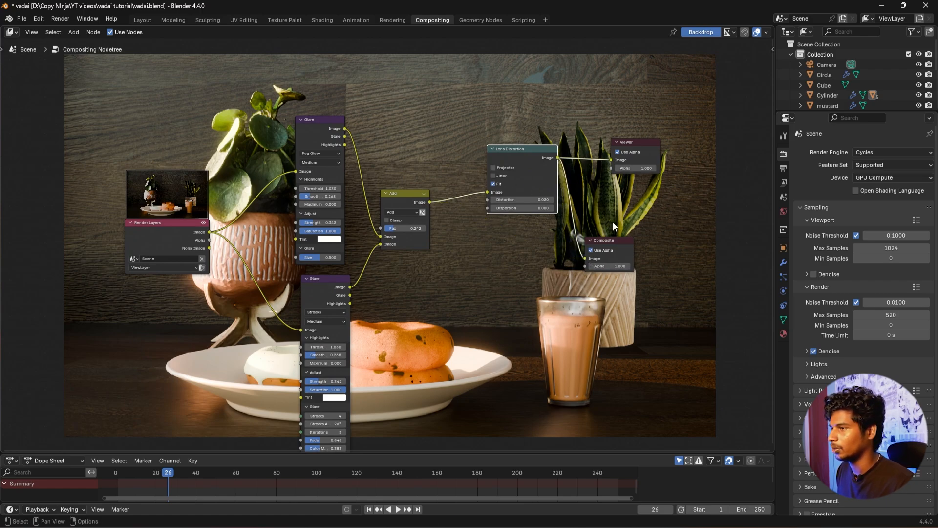
# Switch to the Layout workspace and inspect the rendered scene from outside the camera view.
pyautogui.click(141, 20)
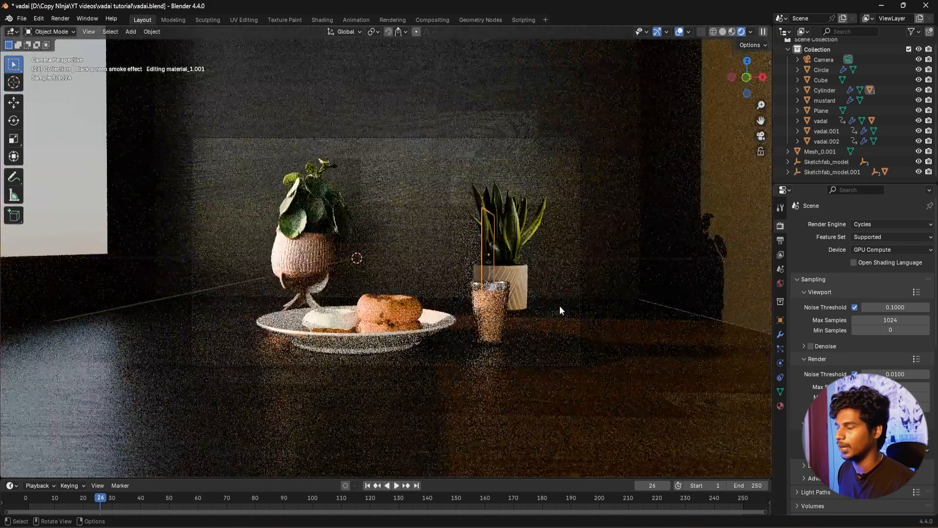
pyautogui.moveTo(559, 305); pyautogui.dragTo(555, 314, button='middle')
pyautogui.scroll(1, 555, 313)
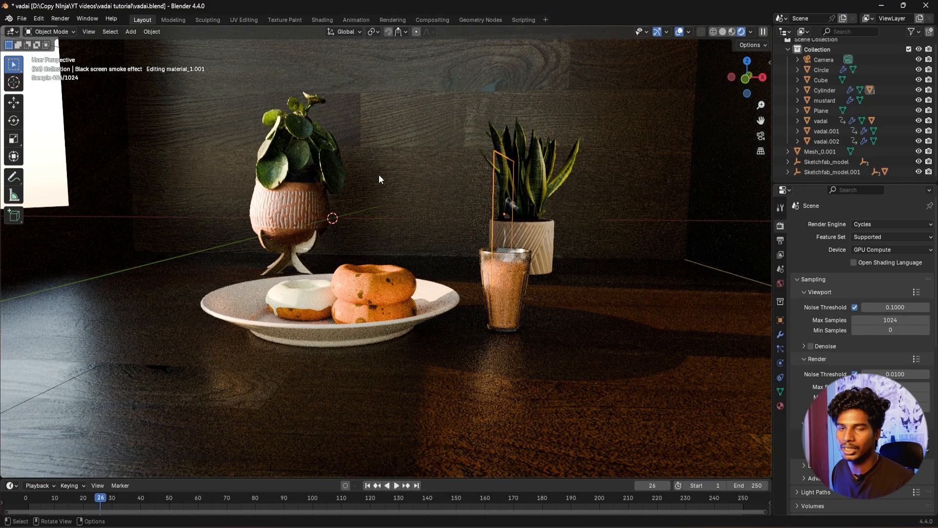
pyautogui.click(433, 19)
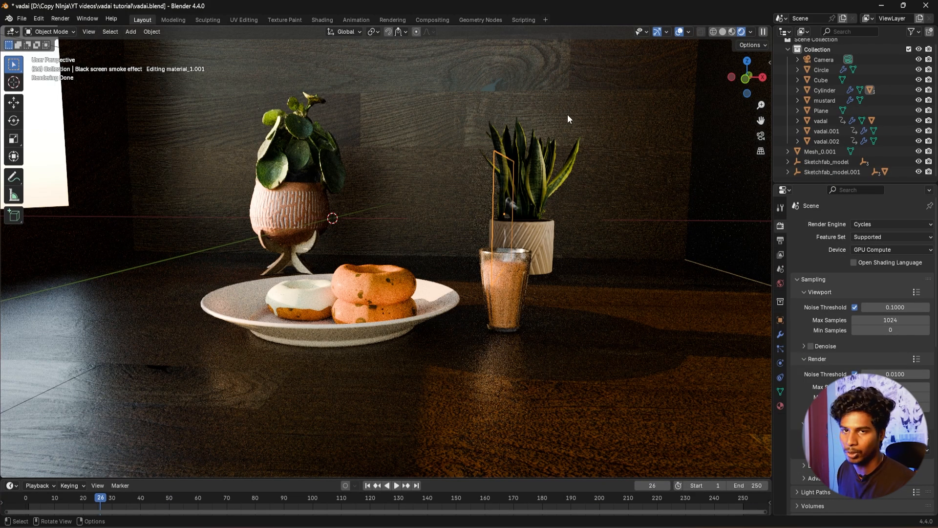
# Go through the wireframe and solid viewport shading modes, check the solid shading options, and return to rendered shading.
pyautogui.click(751, 32)
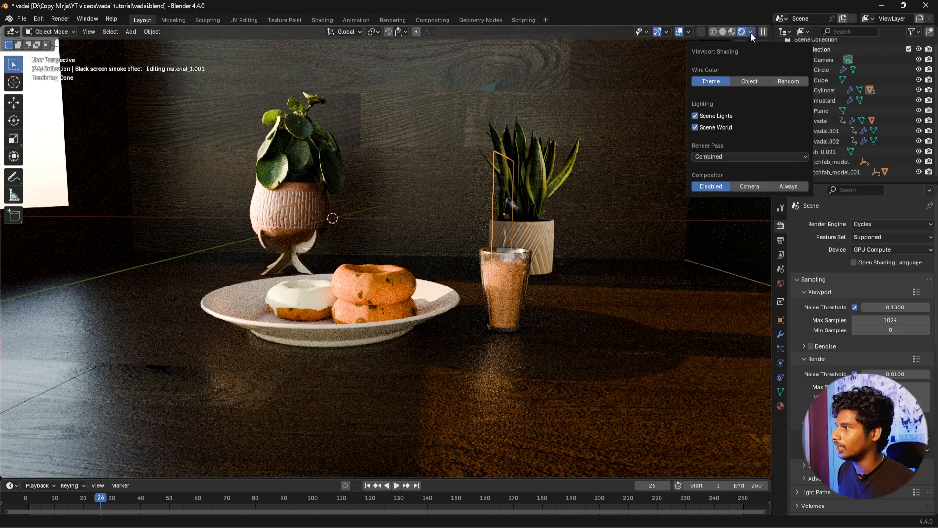
pyautogui.click(717, 32)
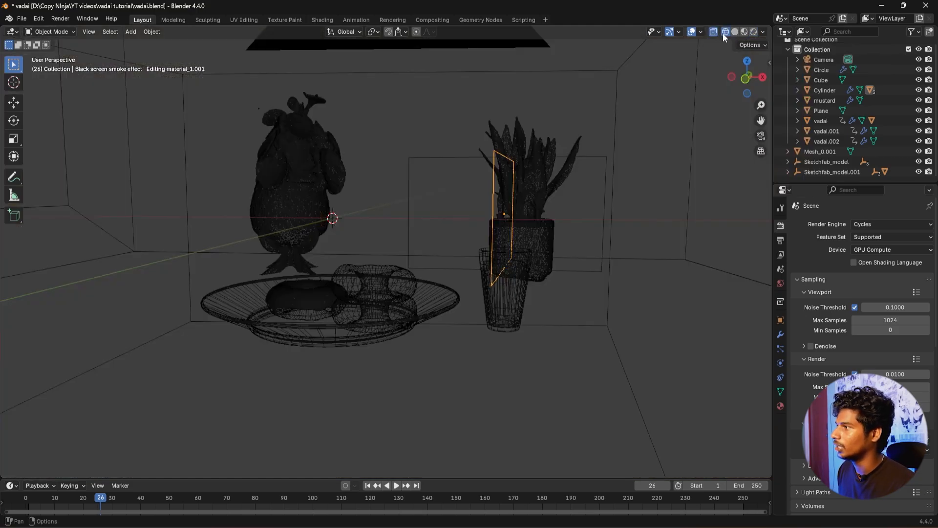
pyautogui.click(735, 33)
pyautogui.click(763, 32)
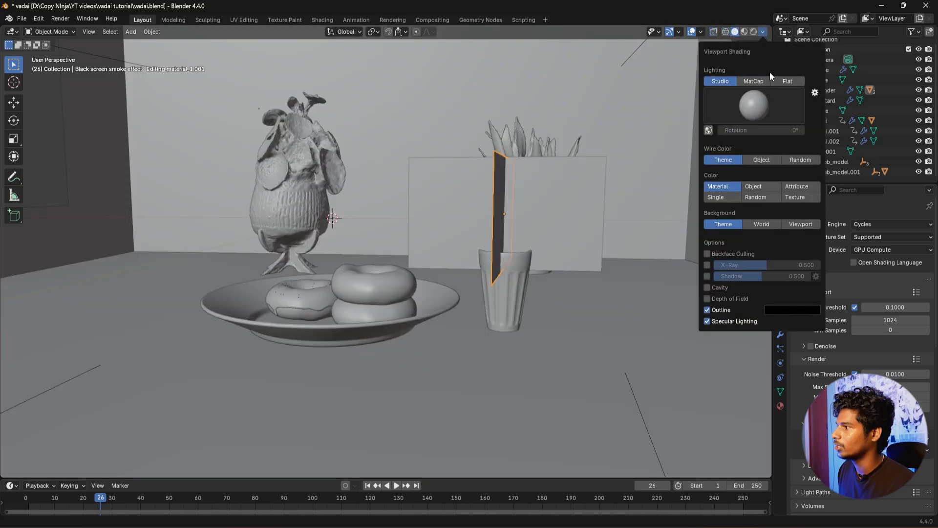
pyautogui.click(751, 33)
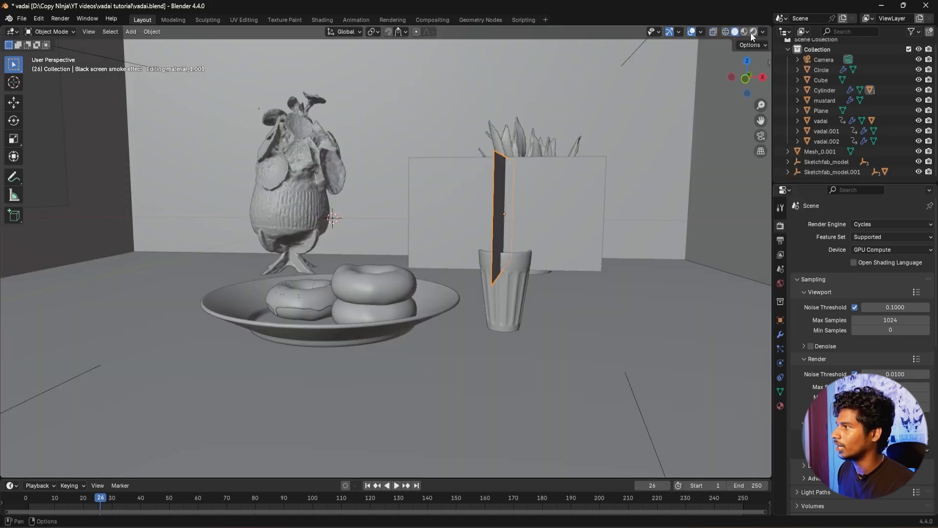
pyautogui.click(752, 32)
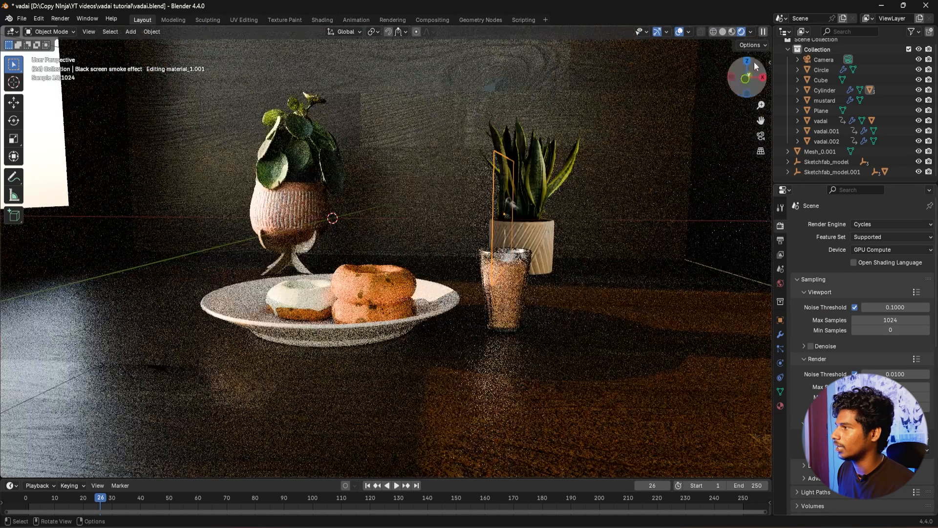
# Set the viewport Compositor option to Camera and look at the scene through the camera.
pyautogui.click(751, 30)
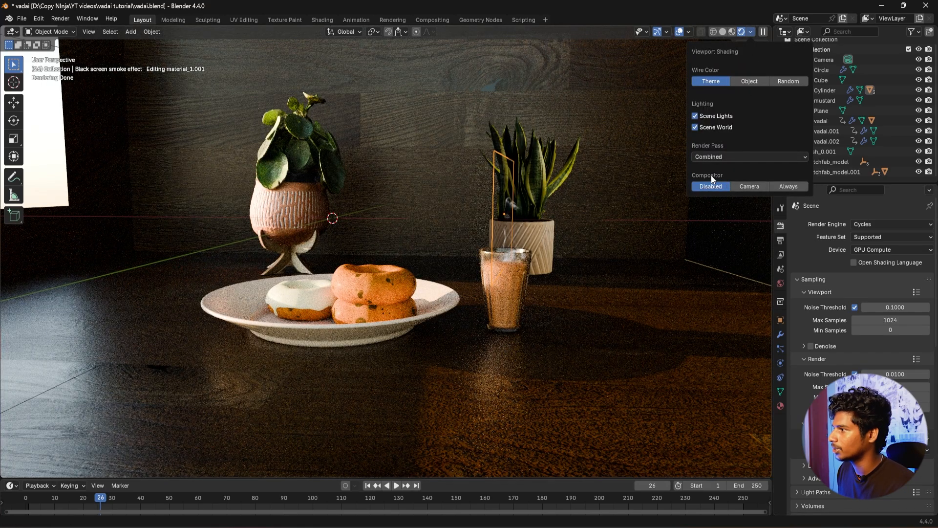
pyautogui.click(747, 186)
pyautogui.click(539, 330)
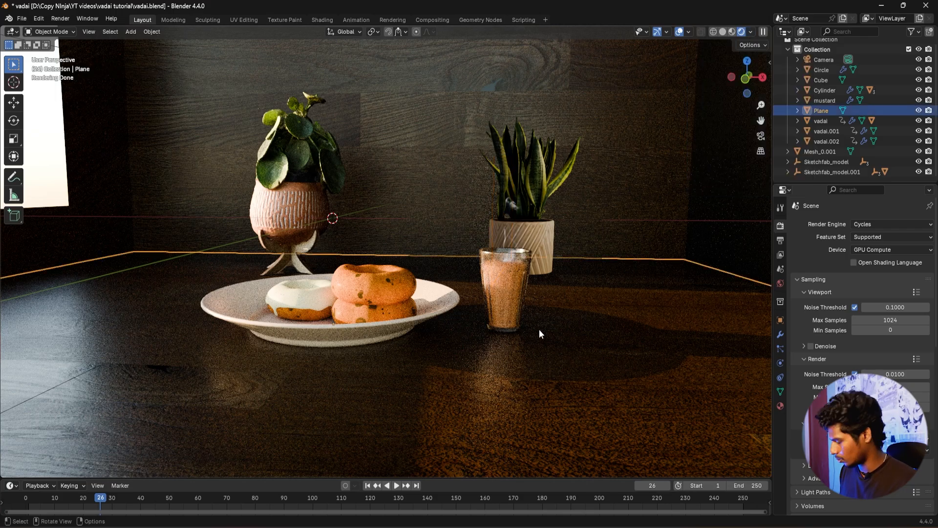
pyautogui.press('KP_0')
pyautogui.scroll(5, 540, 334)
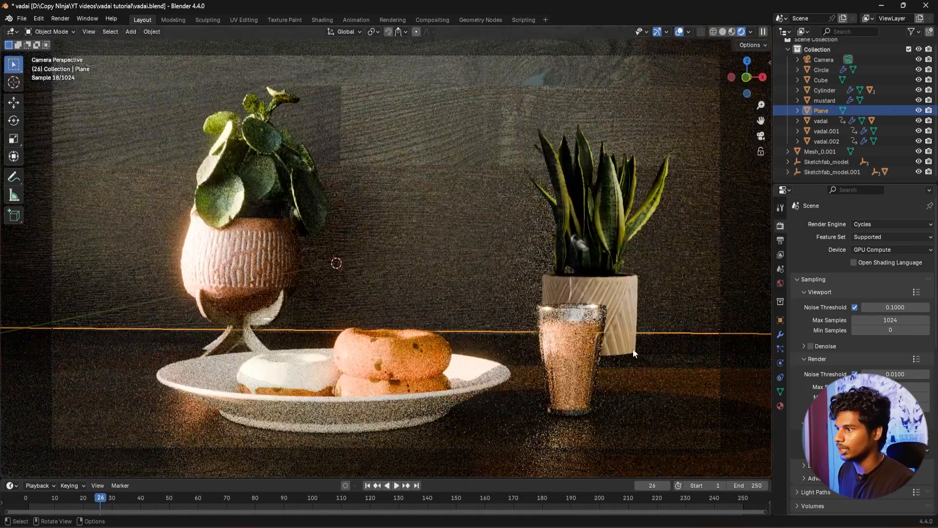
# Set the viewport Compositor option to Always and inspect the effects from several angles around the scene.
pyautogui.click(750, 31)
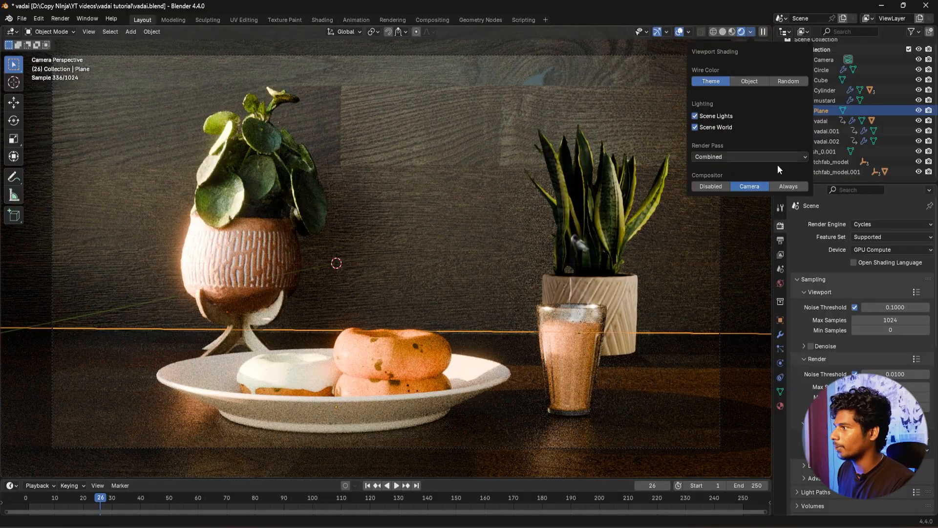
pyautogui.click(792, 186)
pyautogui.moveTo(544, 309); pyautogui.dragTo(476, 343, button='middle')
pyautogui.scroll(3, 504, 333)
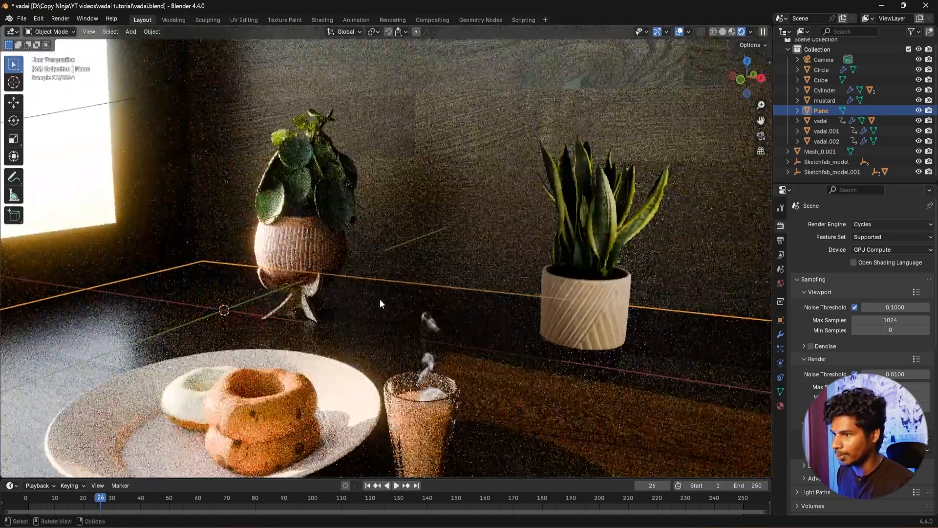
pyautogui.keyDown('shift'); pyautogui.moveTo(409, 281); pyautogui.dragTo(447, 188, button='middle'); pyautogui.keyUp('shift')
pyautogui.keyDown('shift'); pyautogui.moveTo(359, 250); pyautogui.dragTo(331, 253, button='middle'); pyautogui.keyUp('shift')
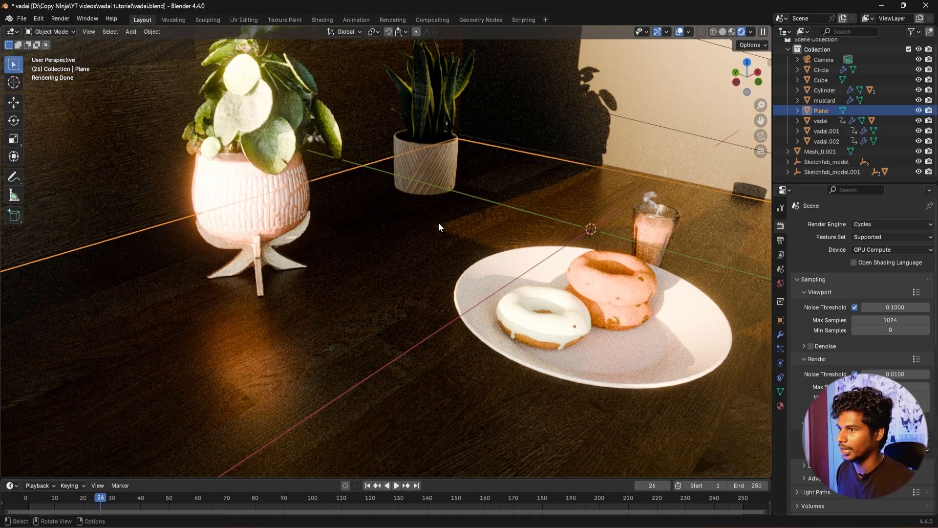
pyautogui.moveTo(438, 227); pyautogui.dragTo(511, 246, button='middle')
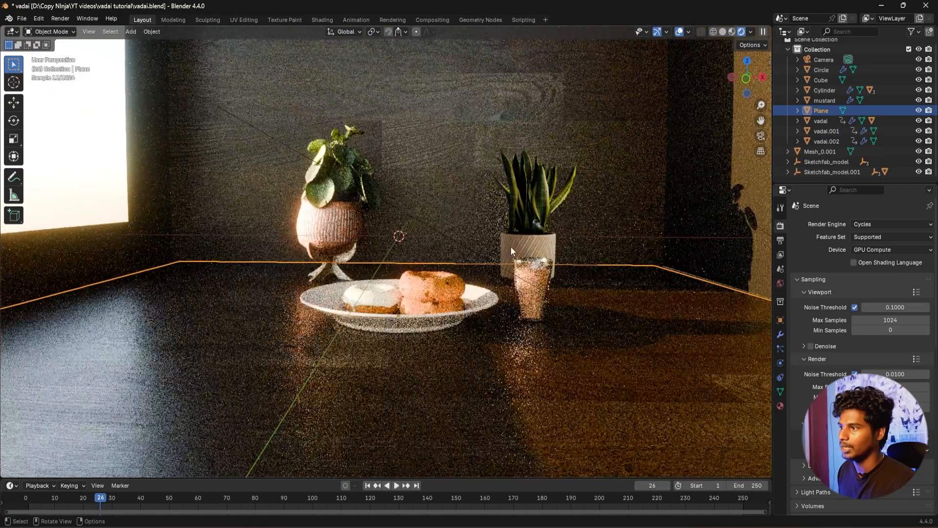
# Render the scene with the compositor's Use Nodes option turned off for comparison, and re-enable Use Nodes after closing the render.
pyautogui.click(432, 20)
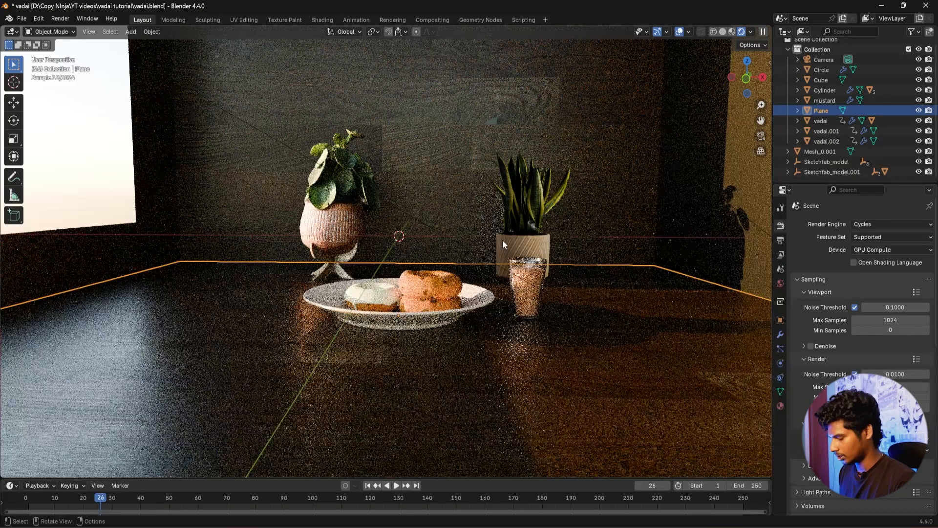
pyautogui.press('F12')
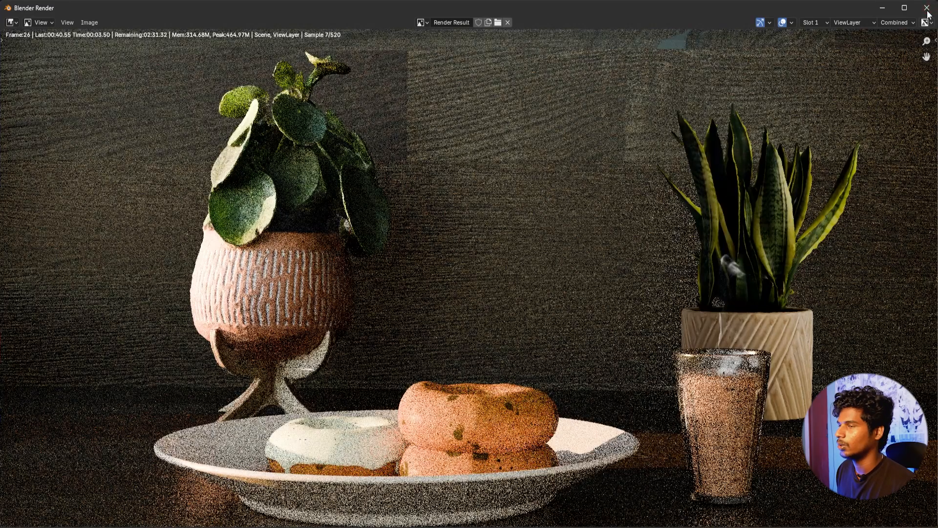
pyautogui.click(927, 11)
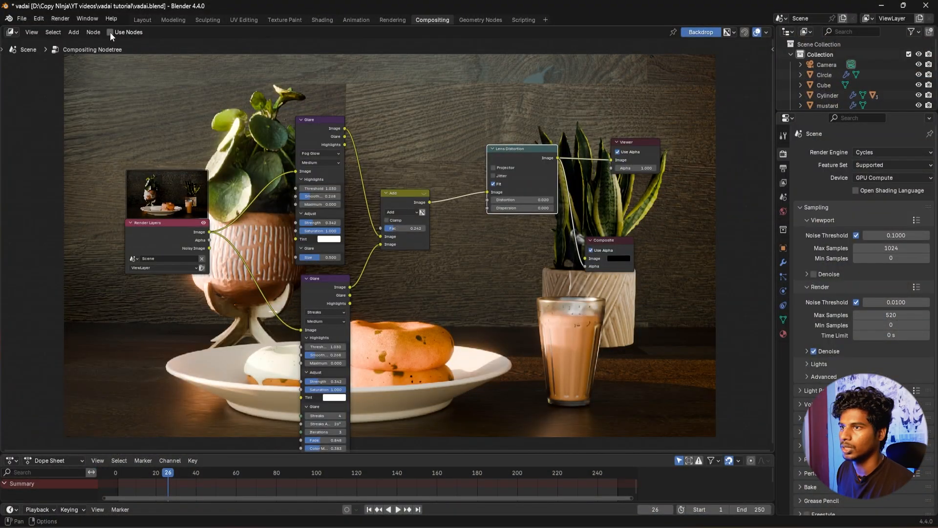
pyautogui.click(143, 20)
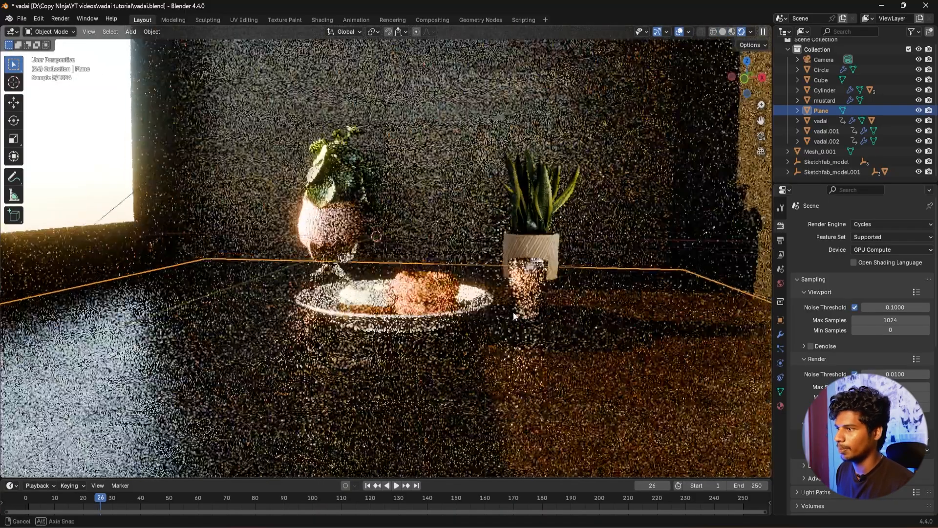
# Rotate the sun of the World's Sky Texture by setting its Sun Rotation to -99.9°.
pyautogui.moveTo(562, 281); pyautogui.dragTo(523, 288, button='middle')
pyautogui.scroll(4, 569, 322)
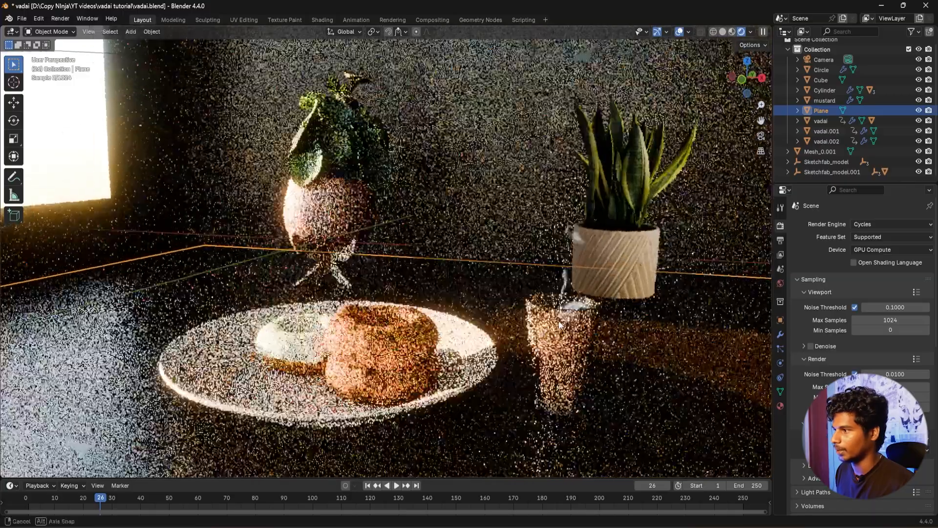
pyautogui.click(619, 252)
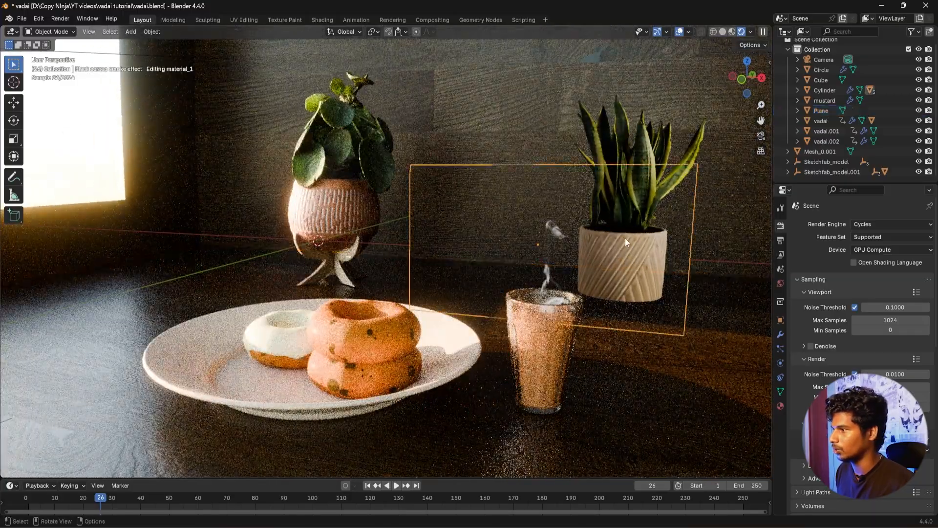
pyautogui.moveTo(635, 259); pyautogui.dragTo(683, 280, button='middle')
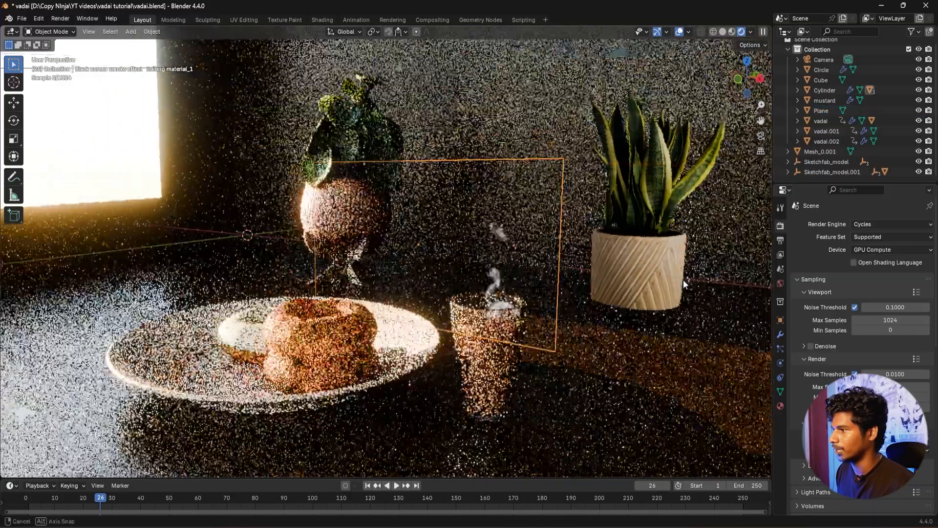
pyautogui.click(677, 277)
pyautogui.scroll(-5, 676, 277)
pyautogui.click(781, 284)
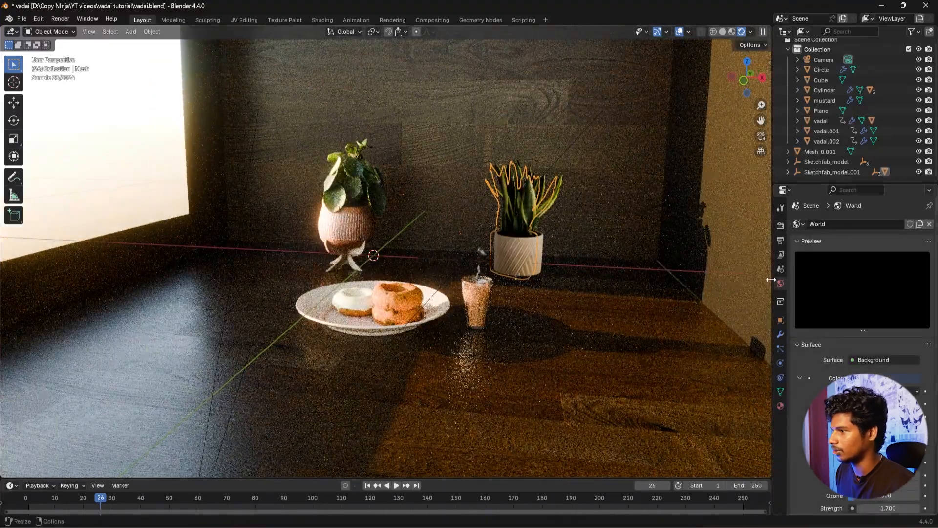
pyautogui.scroll(-3, 862, 317)
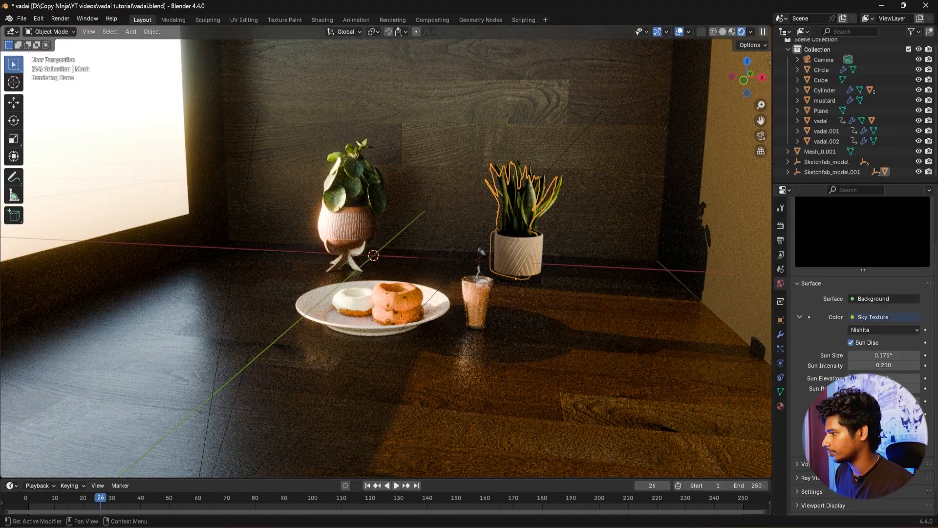
pyautogui.moveTo(884, 389); pyautogui.dragTo(910, 389)
pyautogui.scroll(3, 555, 332)
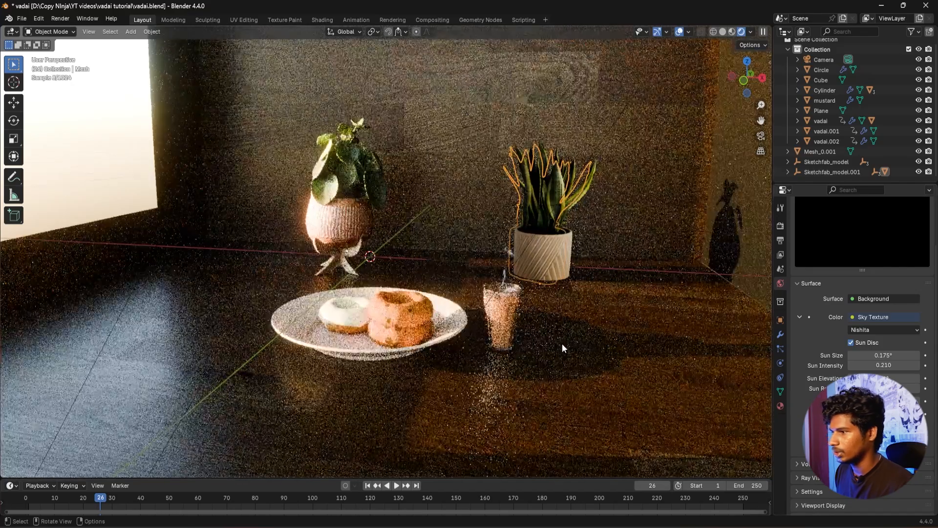
# Add an area light to the scene and scale it down by a factor of about 0.717.
pyautogui.hotkey('shift', 'a')
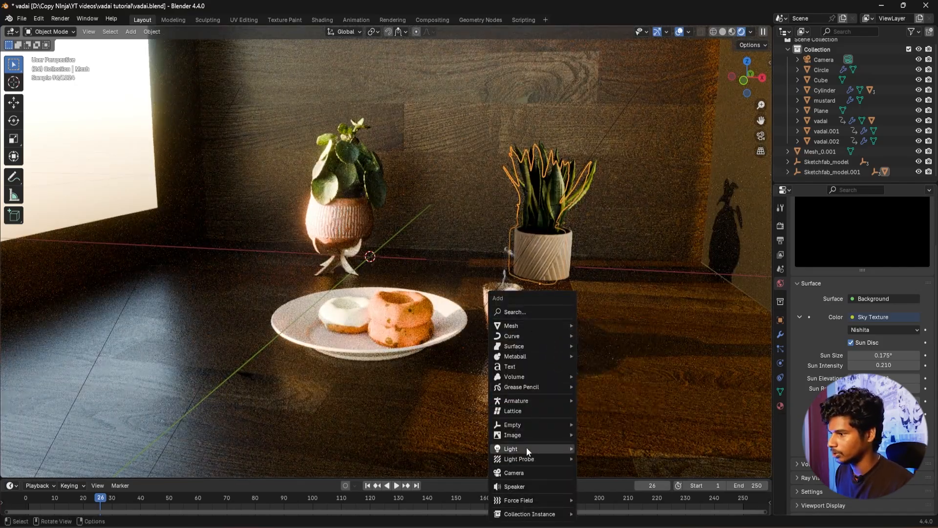
pyautogui.moveTo(532, 449)
pyautogui.click(608, 480)
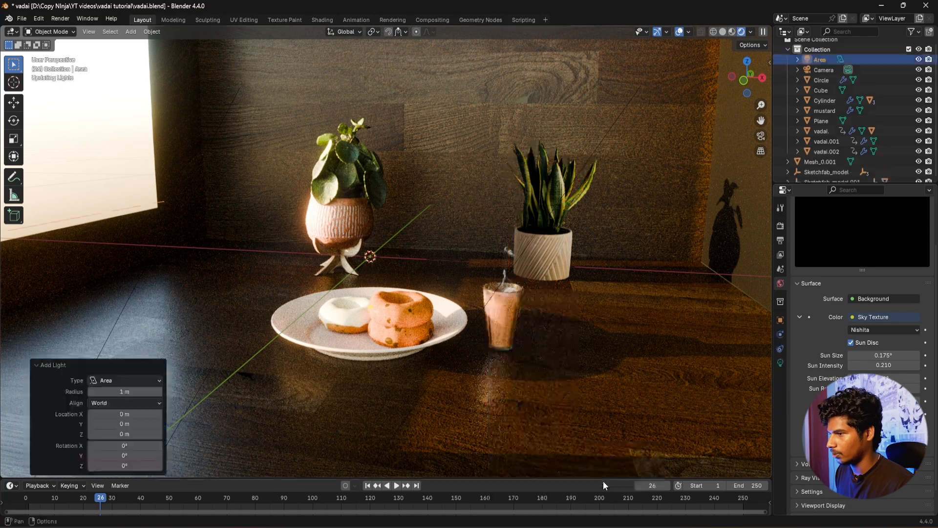
pyautogui.scroll(-5, 471, 395)
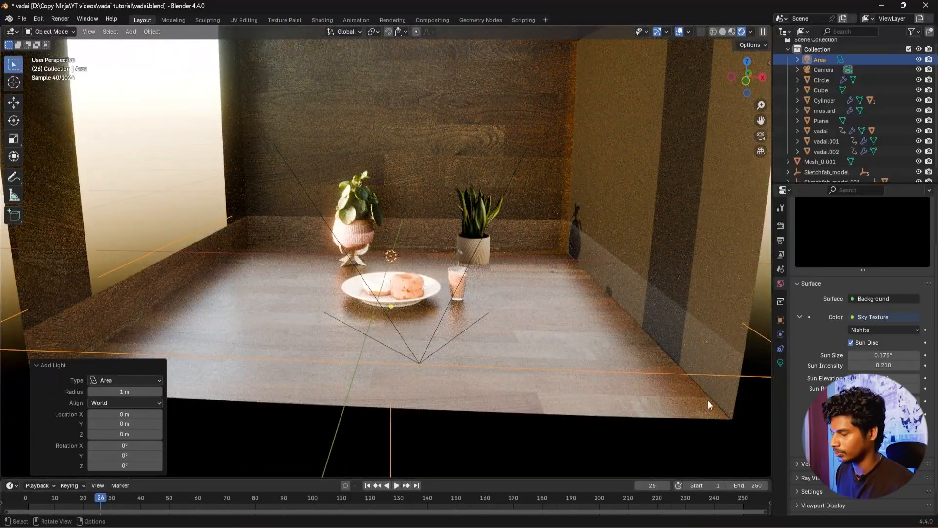
pyautogui.press('s')
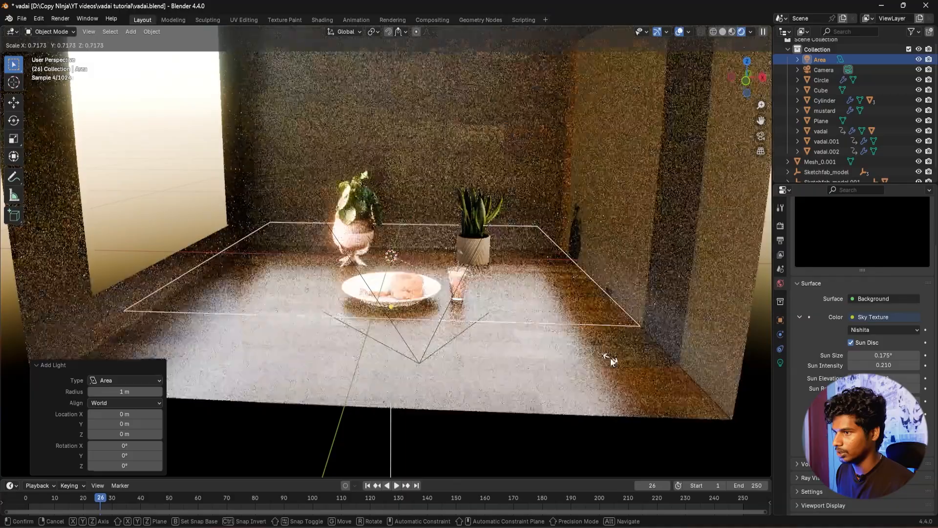
pyautogui.click(611, 357)
# Raise the area light about 0.428 m along the Z axis, above the plate and plants.
pyautogui.press('g')
pyautogui.press('z')
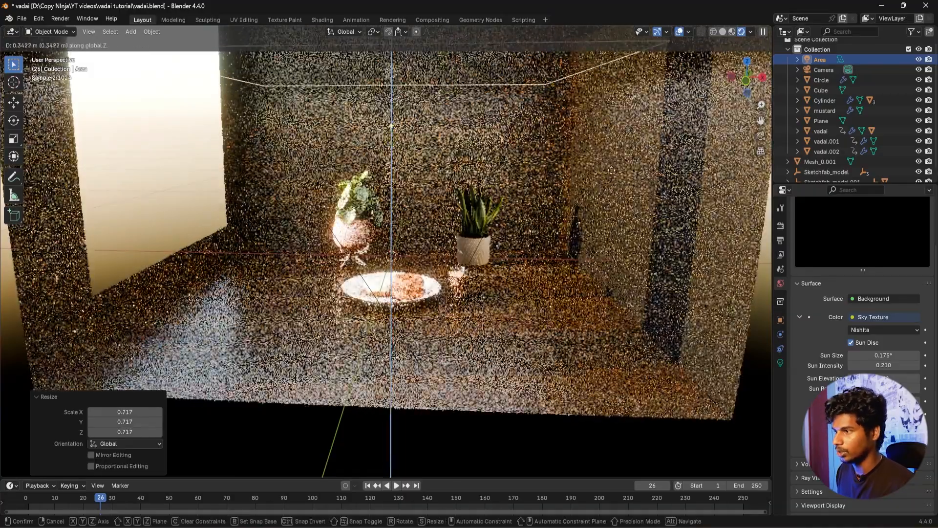
pyautogui.click(609, 124)
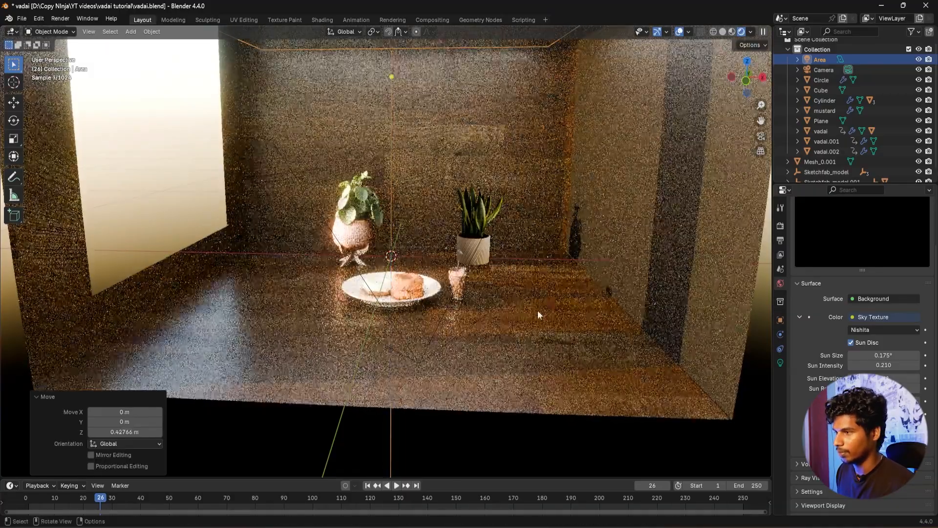
# Adjust the height of the snake plant's pot and shift it about -0.027 m along the X axis.
pyautogui.scroll(5, 538, 311)
pyautogui.click(542, 272)
pyautogui.press('KP_Decimal')
pyautogui.moveTo(513, 338); pyautogui.dragTo(517, 327, button='middle')
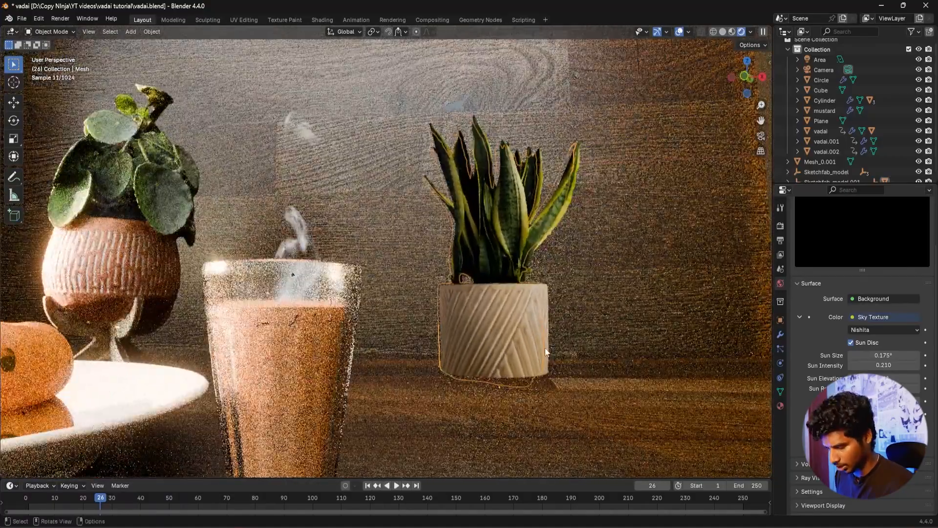
pyautogui.press('g')
pyautogui.press('z')
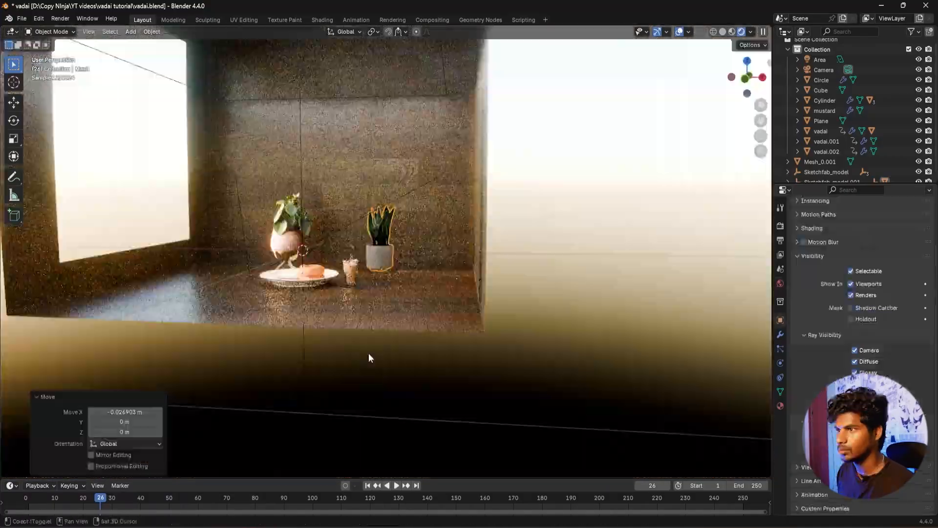
# Select the area light above the table and raise it a further 0.225 m or so along Z.
pyautogui.keyDown('shift'); pyautogui.moveTo(369, 358); pyautogui.dragTo(427, 423, button='middle'); pyautogui.keyUp('shift')
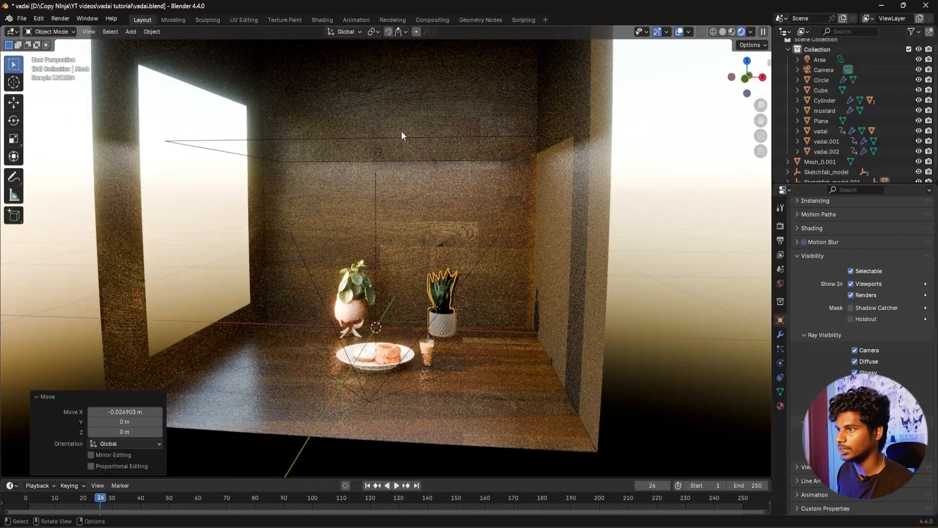
pyautogui.click(405, 136)
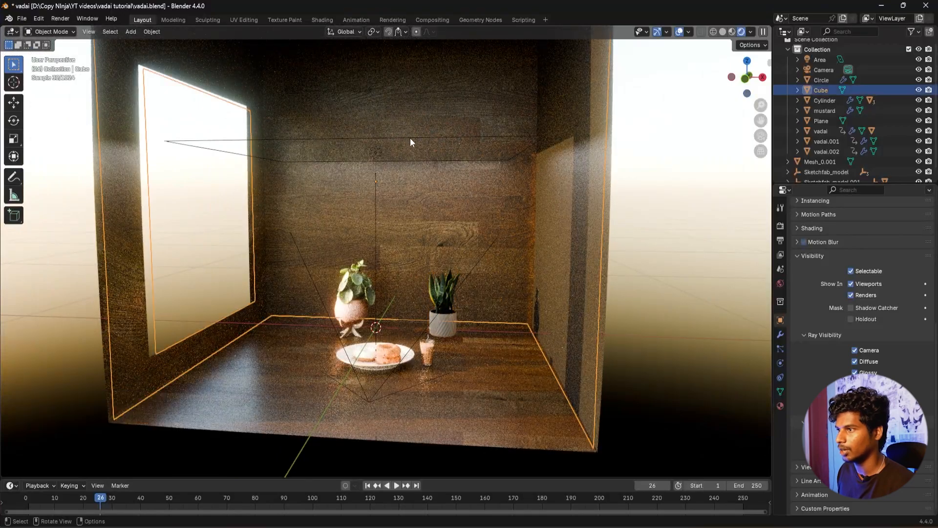
pyautogui.click(411, 138)
pyautogui.press('g')
pyautogui.press('z')
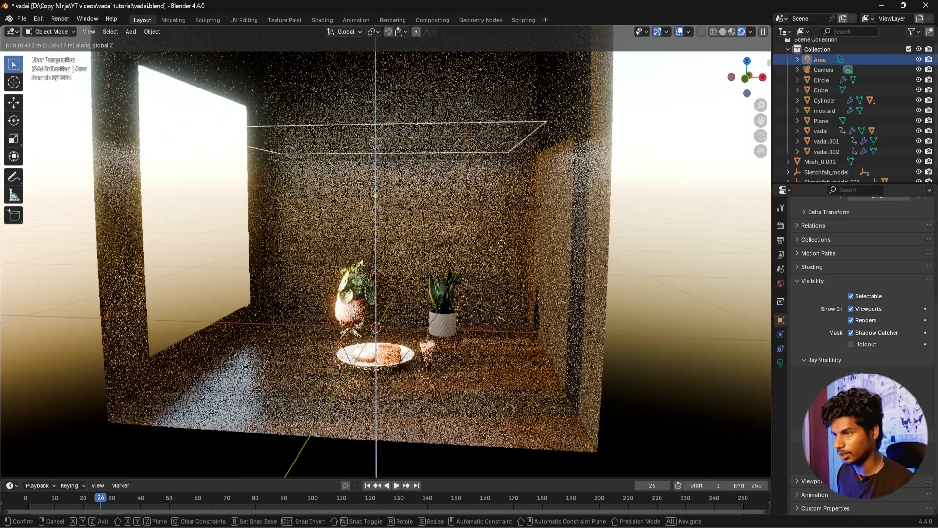
pyautogui.click(490, 190)
# Reduce the area light's power to about 7.5 W while checking the lighting on the food and plants.
pyautogui.click(780, 362)
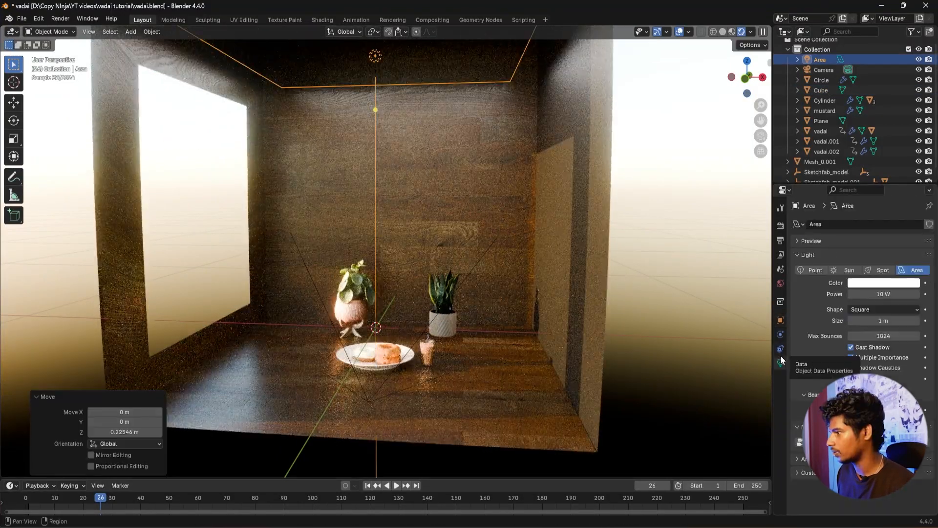
pyautogui.moveTo(884, 295); pyautogui.dragTo(879, 294)
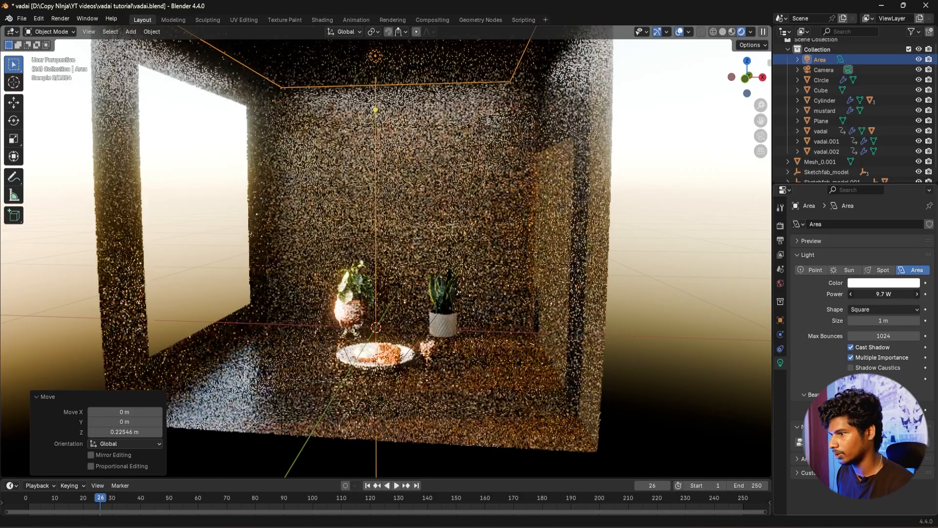
pyautogui.scroll(4, 482, 280)
pyautogui.moveTo(482, 281); pyautogui.dragTo(485, 218, button='middle')
pyautogui.scroll(3, 488, 341)
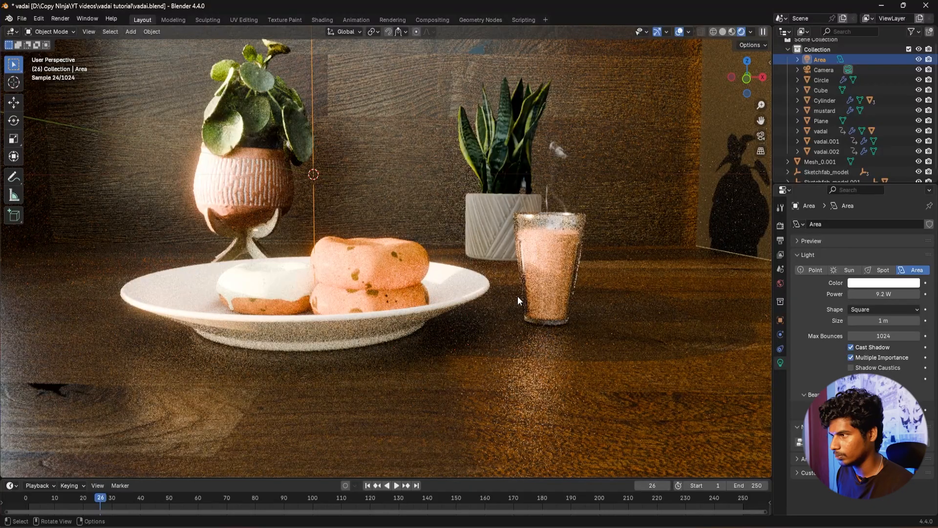
pyautogui.moveTo(884, 294); pyautogui.dragTo(877, 294)
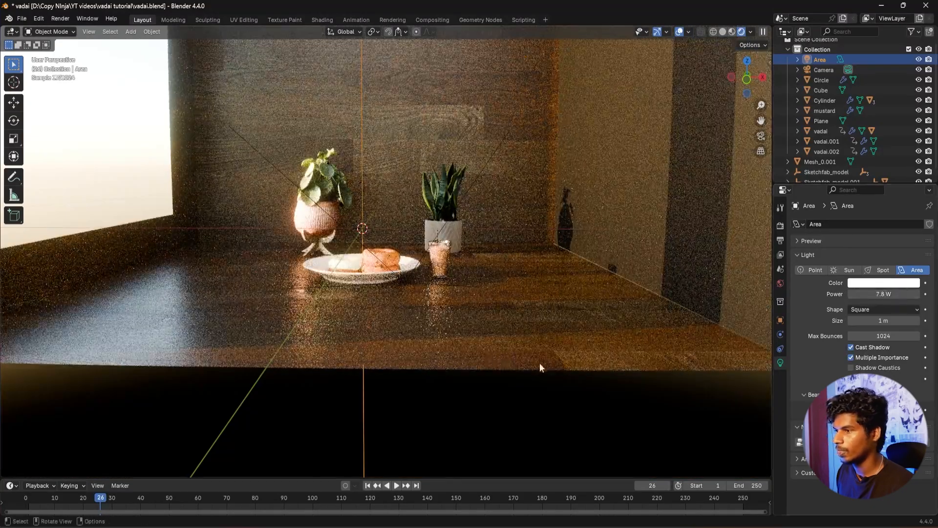
# Set the Strength of the World's Sky Texture background to 1.060.
pyautogui.click(443, 307)
pyautogui.scroll(4, 444, 307)
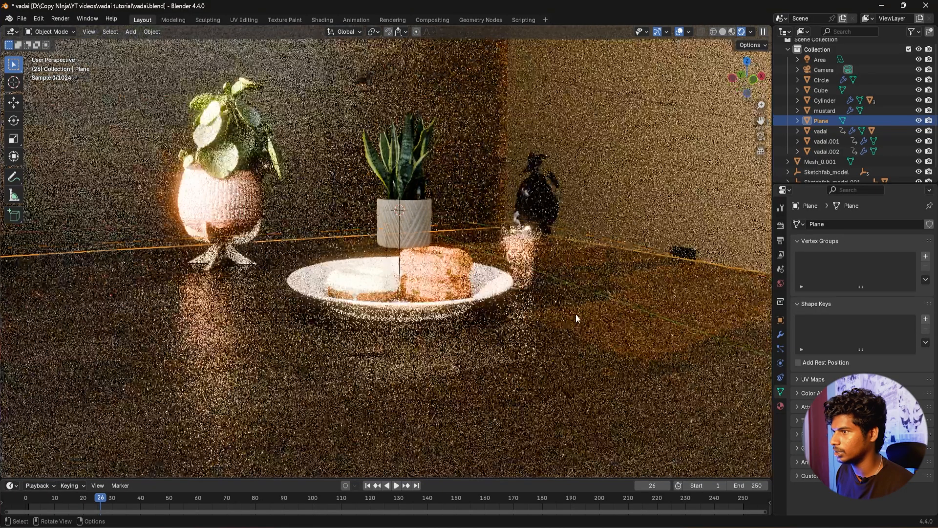
pyautogui.scroll(-6, 532, 325)
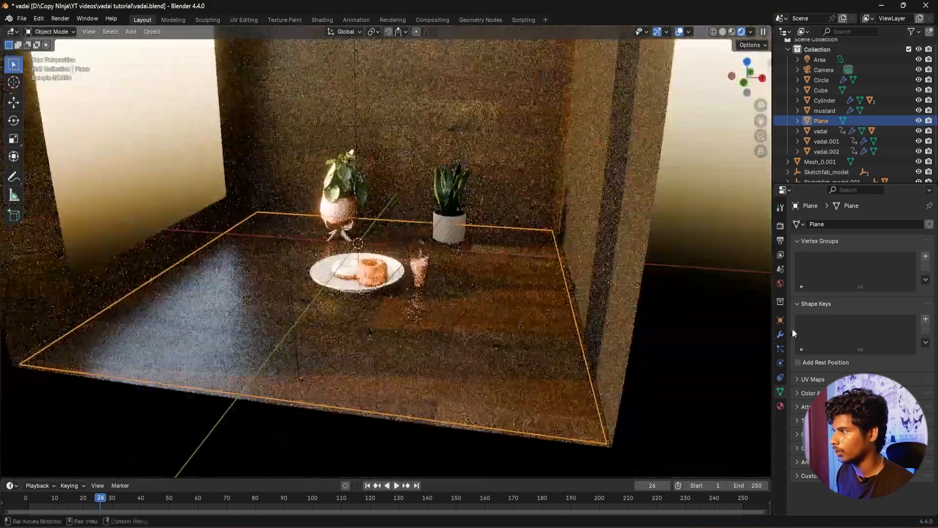
pyautogui.click(781, 284)
pyautogui.scroll(-3, 835, 417)
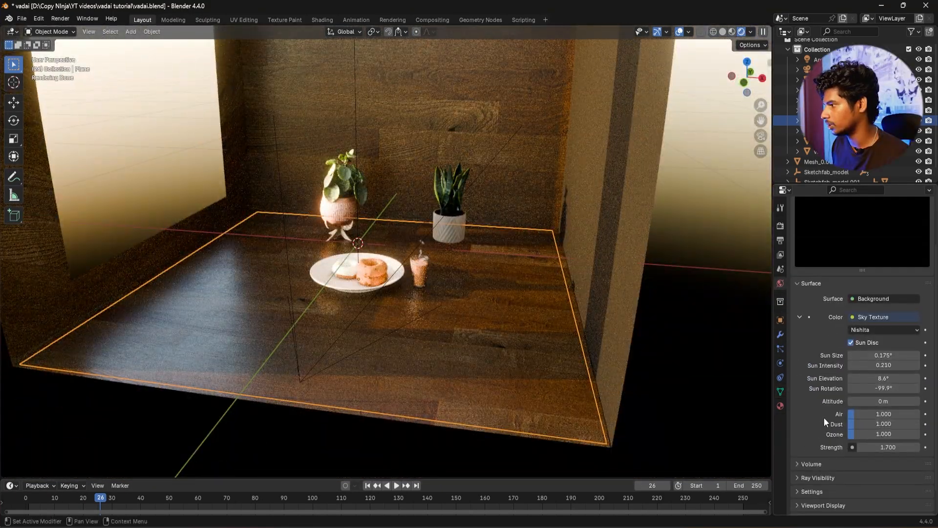
pyautogui.moveTo(893, 370); pyautogui.dragTo(873, 370)
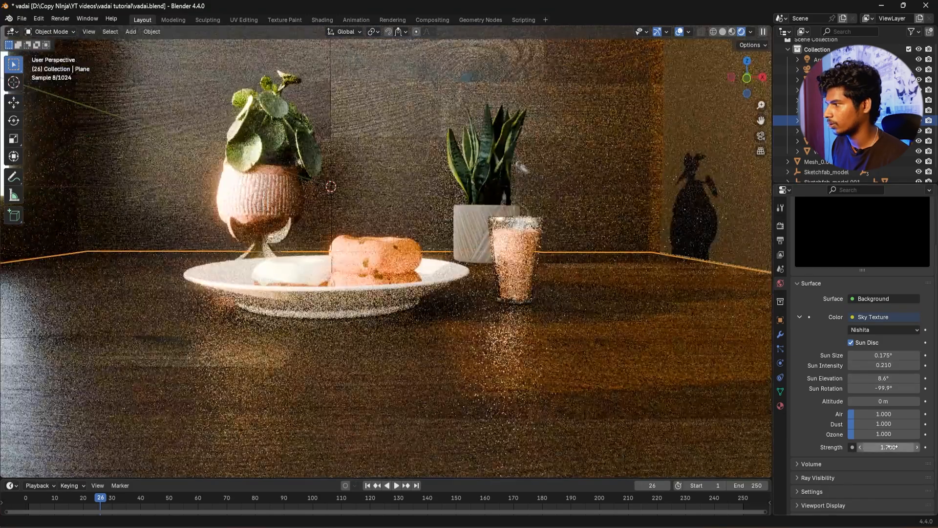
pyautogui.moveTo(894, 447); pyautogui.dragTo(860, 447)
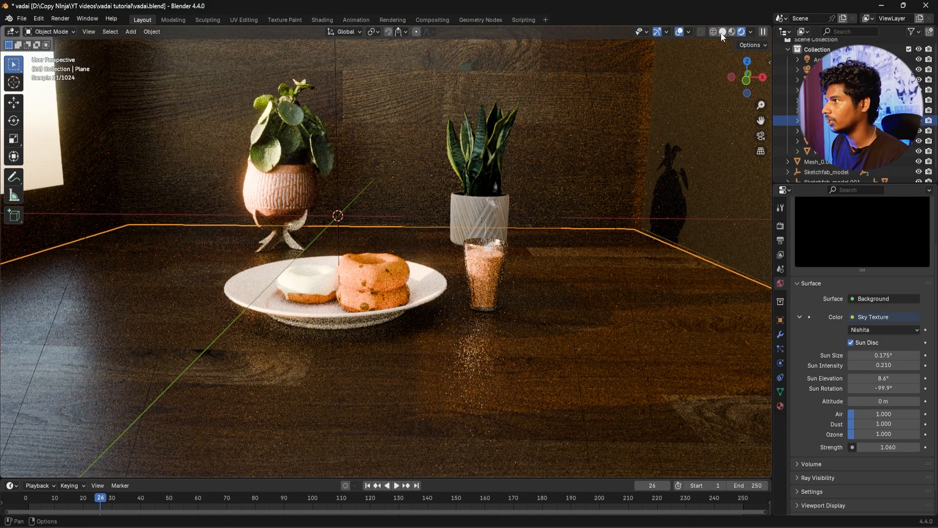
# Switch the viewport to solid shading, render the scene, and close the render result after checking it.
pyautogui.click(723, 32)
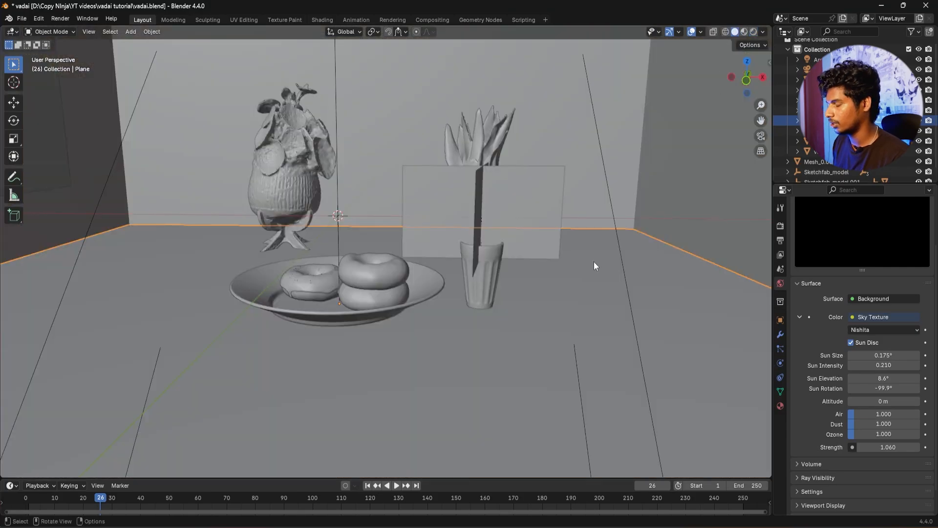
pyautogui.press('F12')
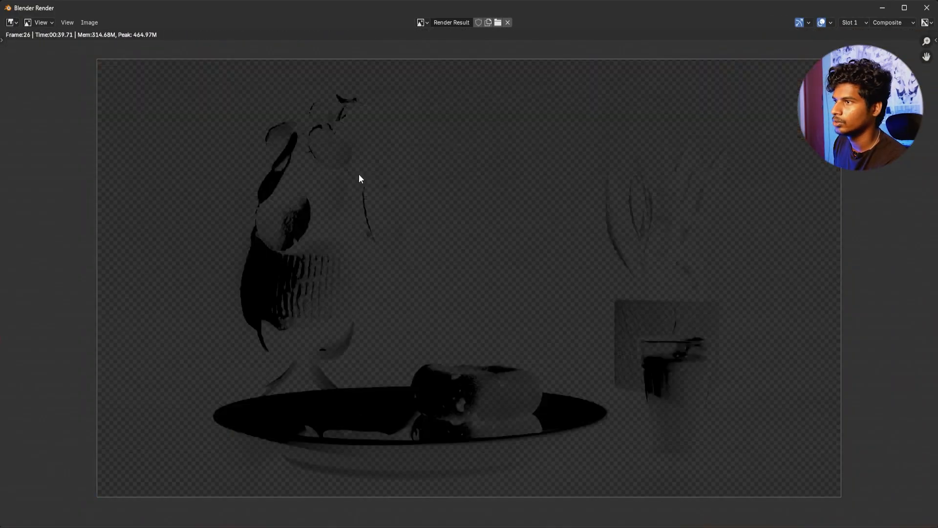
pyautogui.press('Escape')
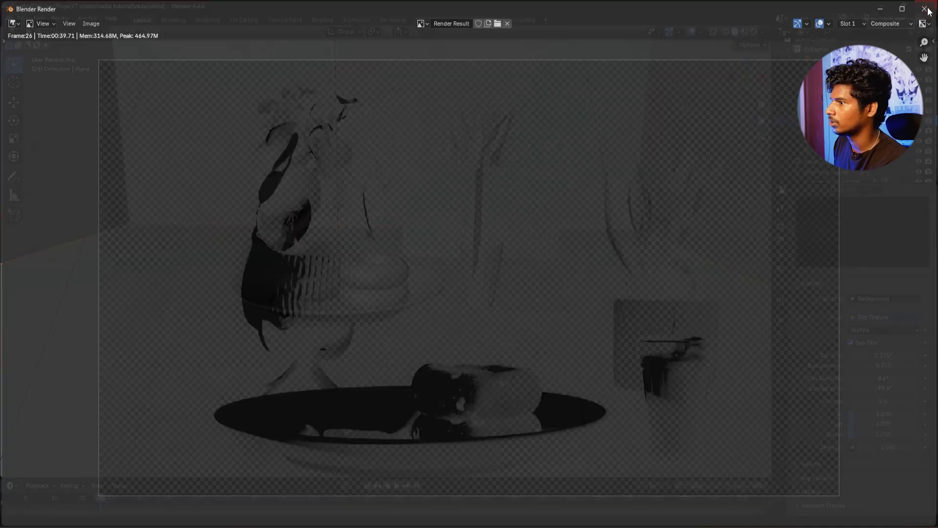
# In the compositor, move the Lens Distortion link from the Composite node's Alpha input to its Image input.
pyautogui.click(430, 18)
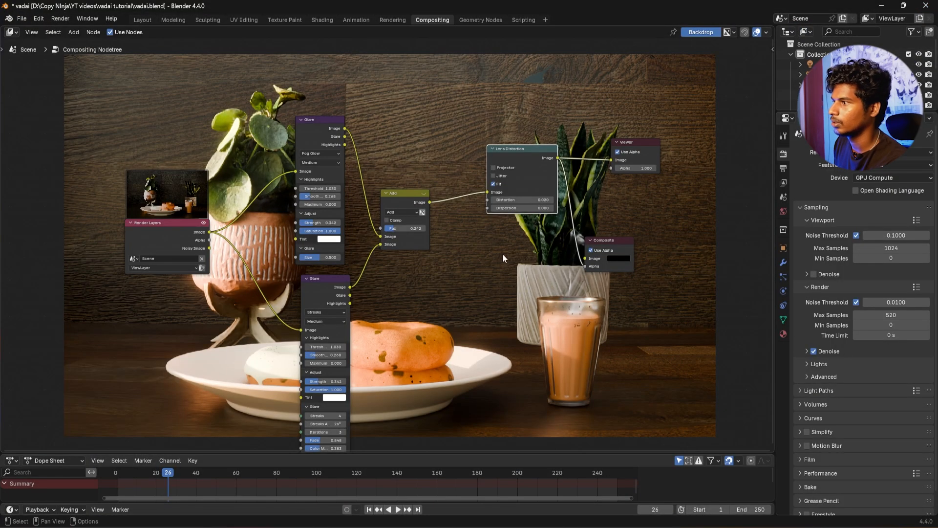
pyautogui.scroll(3, 535, 271)
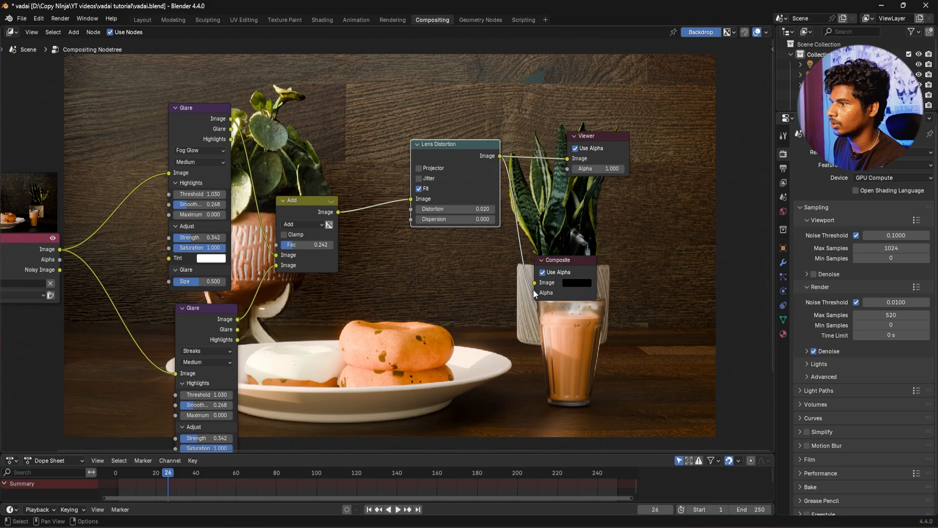
pyautogui.moveTo(534, 293); pyautogui.dragTo(535, 283)
pyautogui.scroll(2, 528, 330)
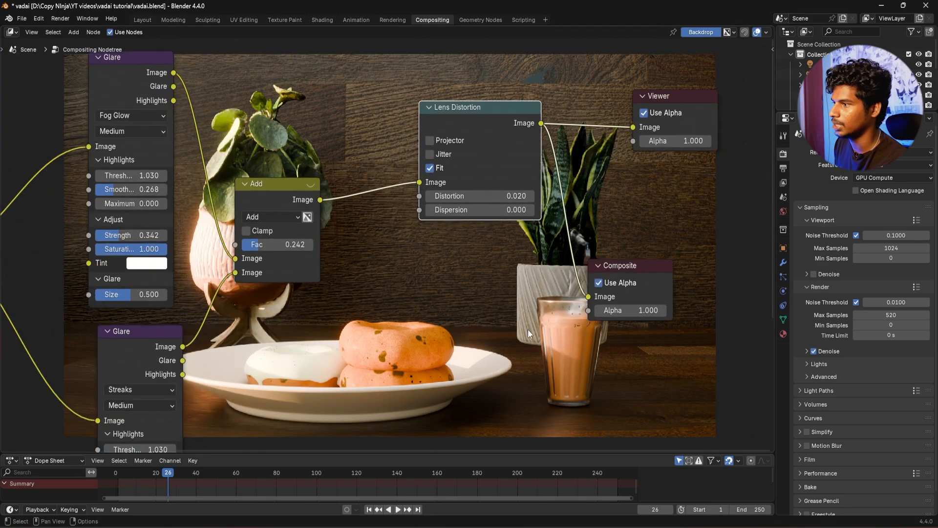
# Return to the Layout workspace, render the scene again, and inspect the full composited image before closing it.
pyautogui.click(140, 20)
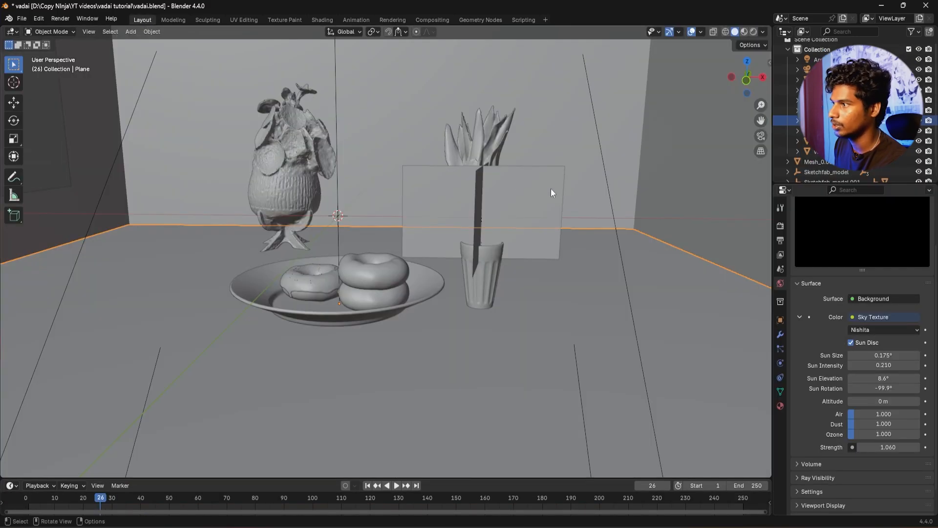
pyautogui.press('F12')
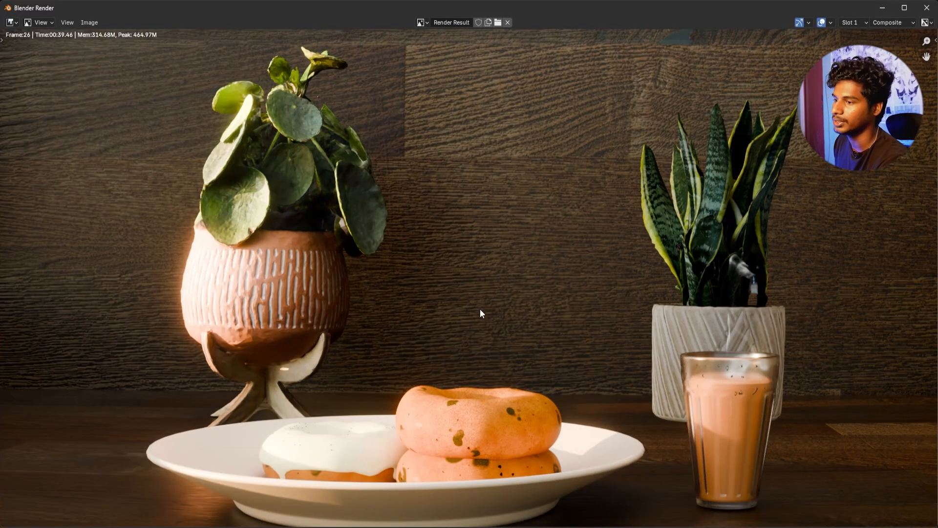
pyautogui.scroll(-2, 480, 309)
pyautogui.scroll(2, 422, 239)
pyautogui.scroll(-1, 599, 301)
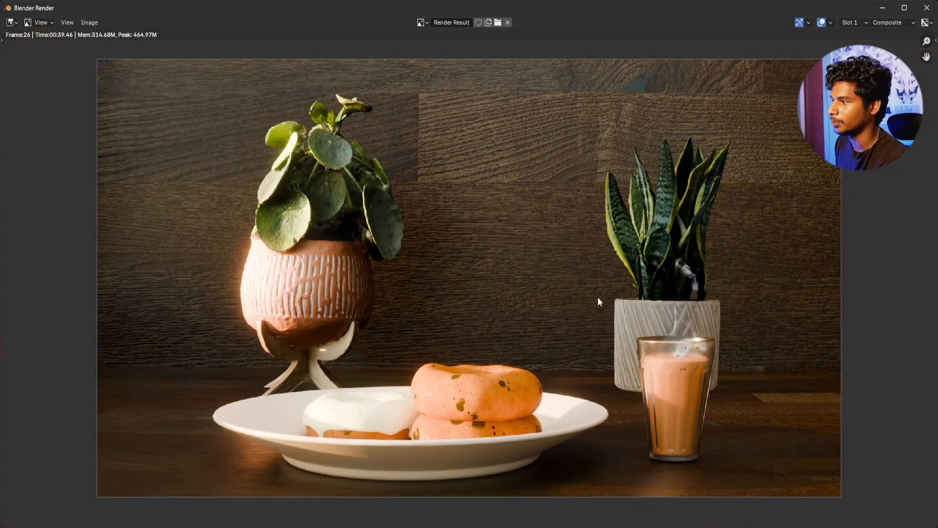
pyautogui.press('Escape')
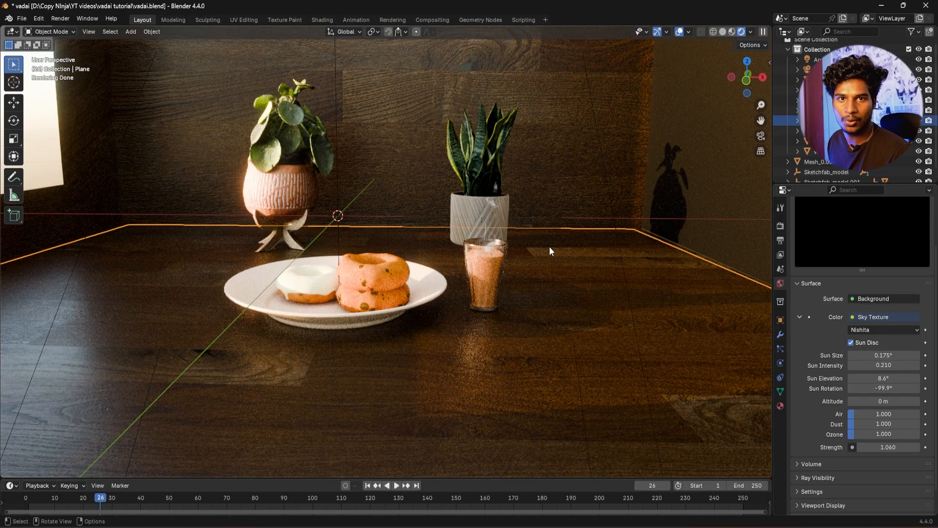